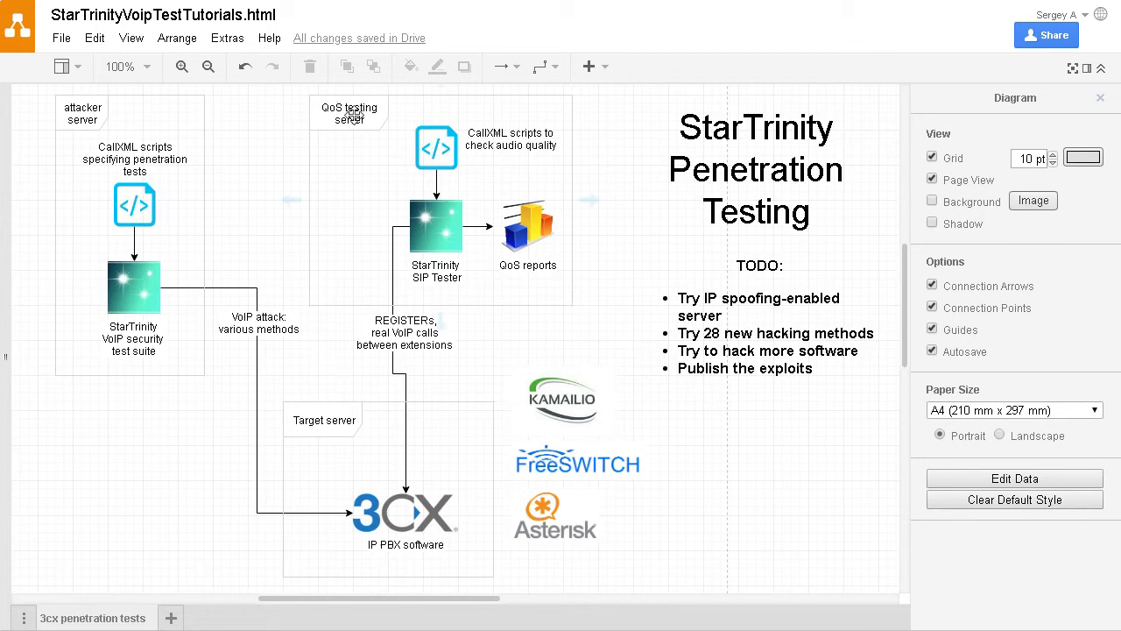
# Step: Select the 'QoS testing server' container holding the audio-check scripts, SIP Tester and QoS reports
pyautogui.click(354, 114)
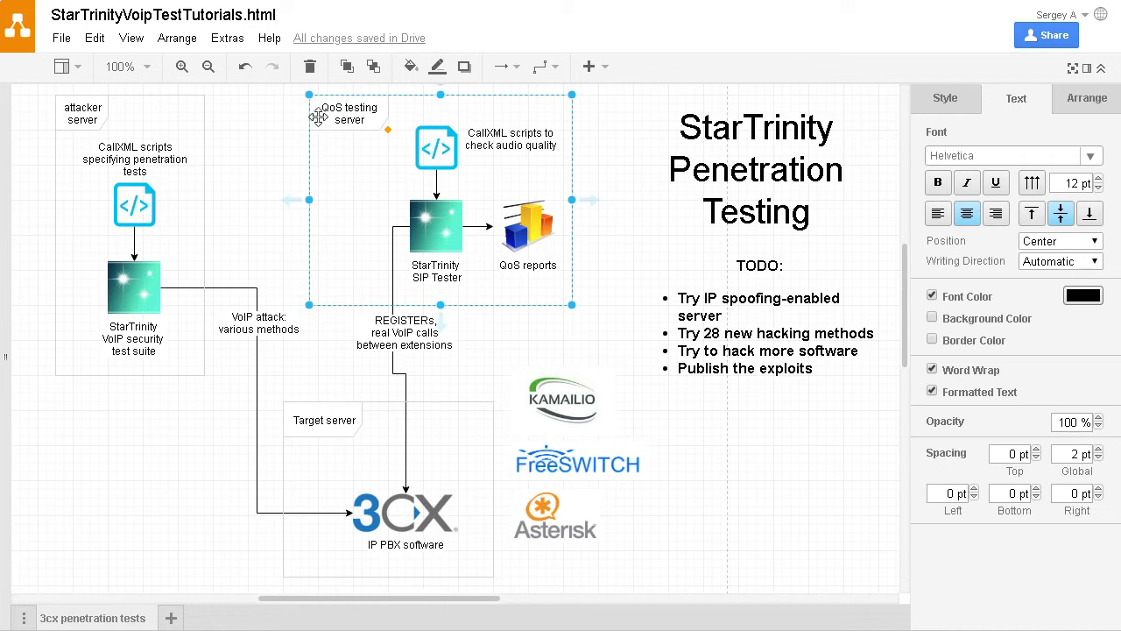
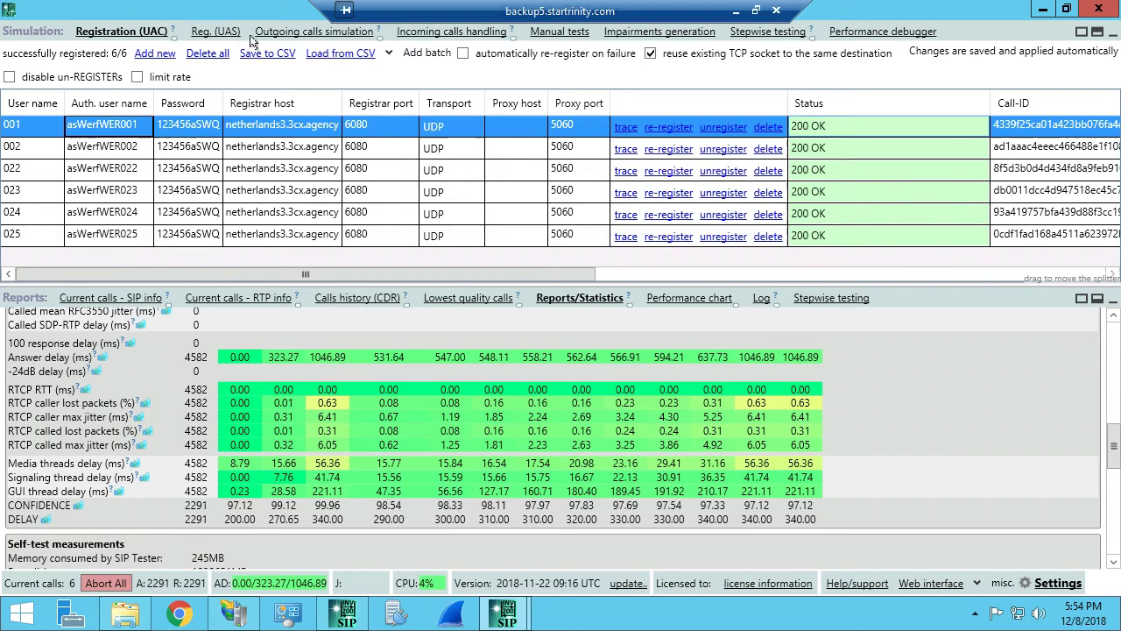
# Step: Show the Outgoing calls simulation tab with its CallXML script for speech.wav
pyautogui.click(284, 36)
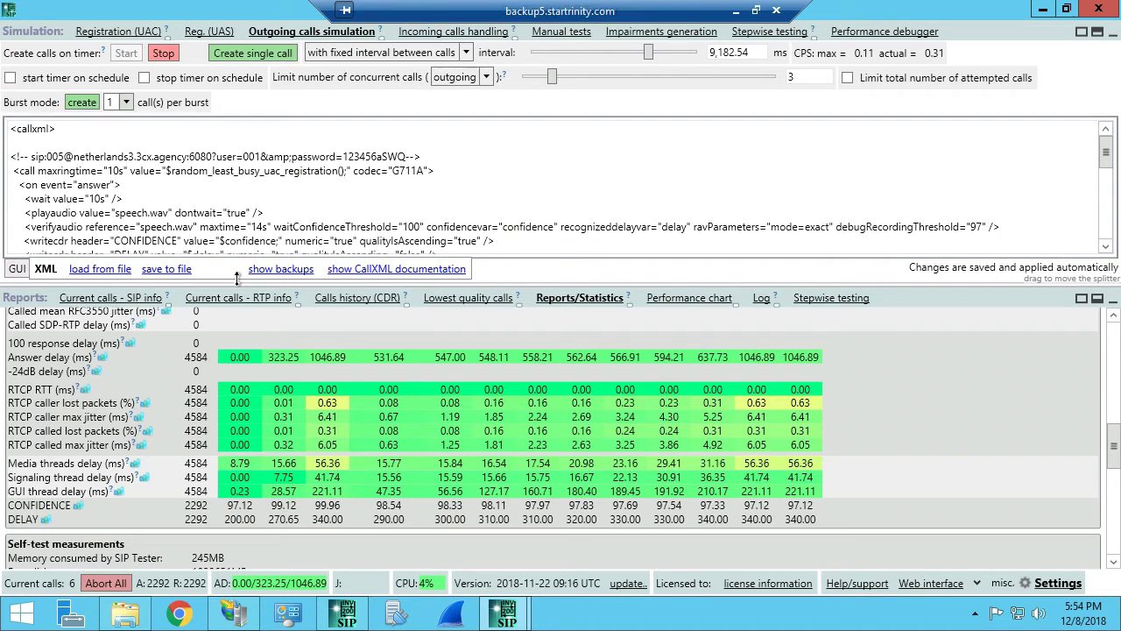
# Step: Enlarge the XML editor and highlight the call, speech.wav playaudio and verifyaudio lines
pyautogui.moveTo(240, 285); pyautogui.dragTo(239, 466)
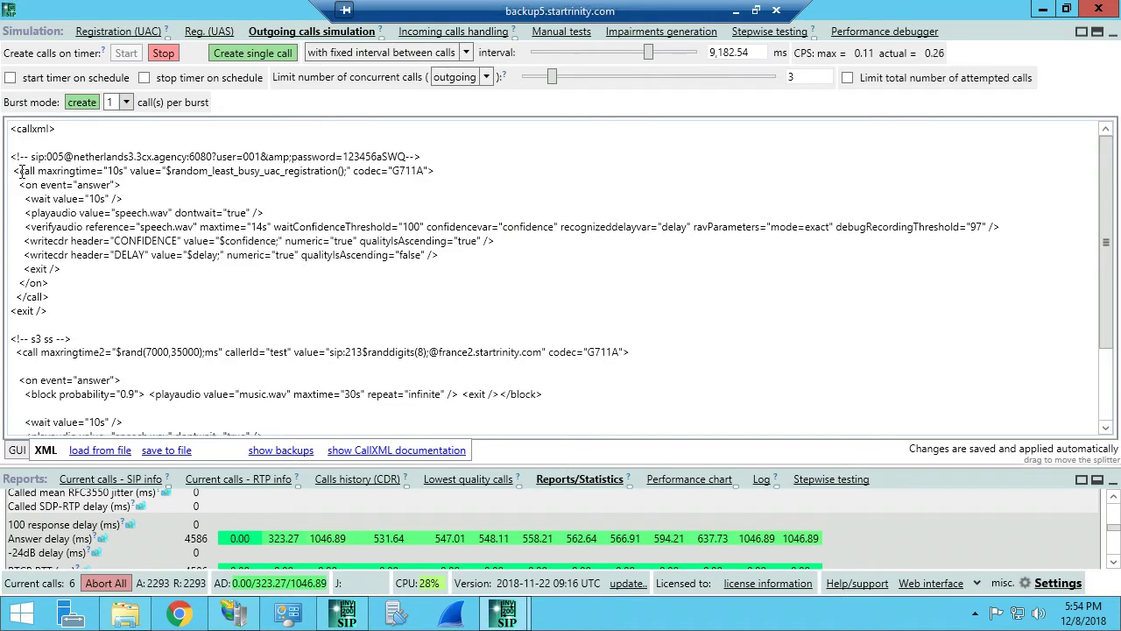
pyautogui.doubleClick(21, 171)
pyautogui.moveTo(167, 172); pyautogui.dragTo(349, 172)
pyautogui.click(19, 184)
pyautogui.tripleClick(67, 214)
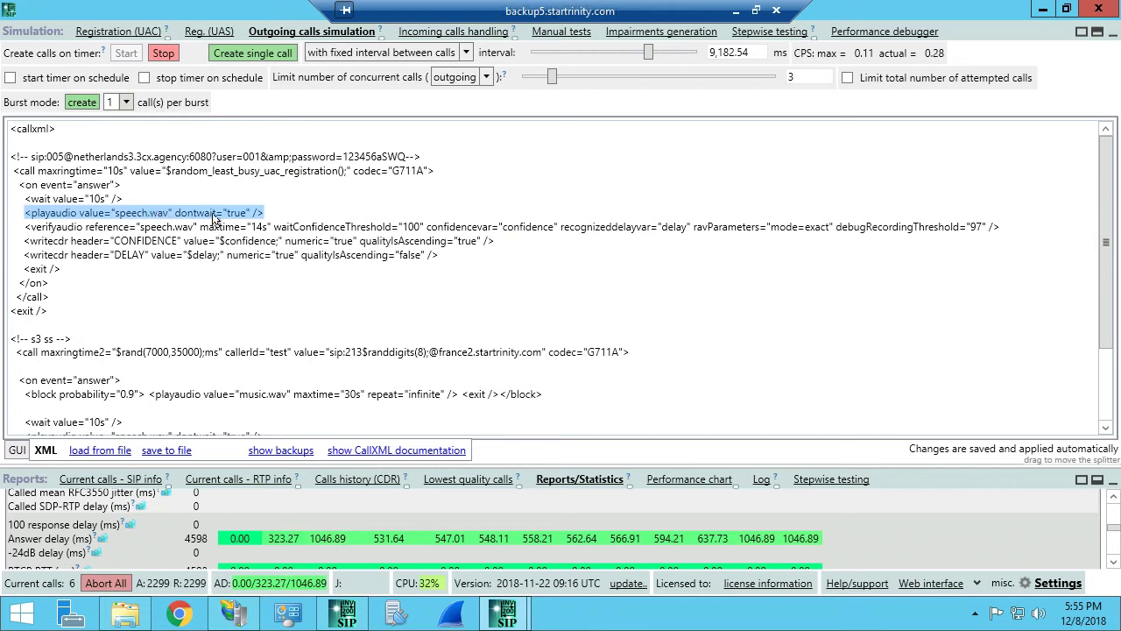
pyautogui.click(86, 227)
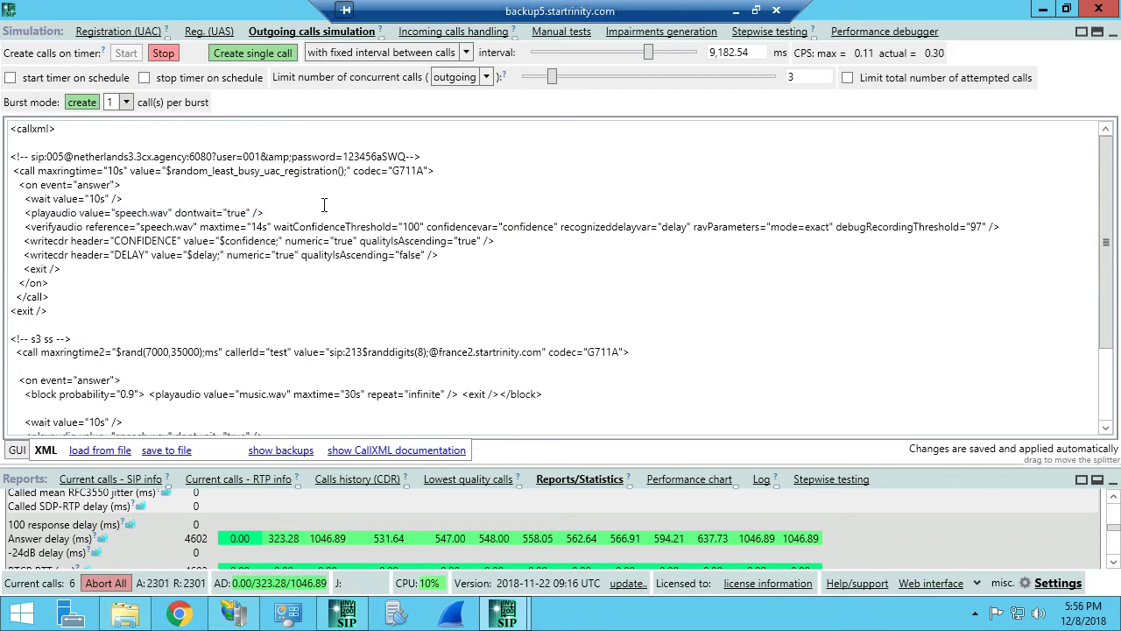
pyautogui.keyDown('shift'); pyautogui.click(25, 226); pyautogui.keyUp('shift')
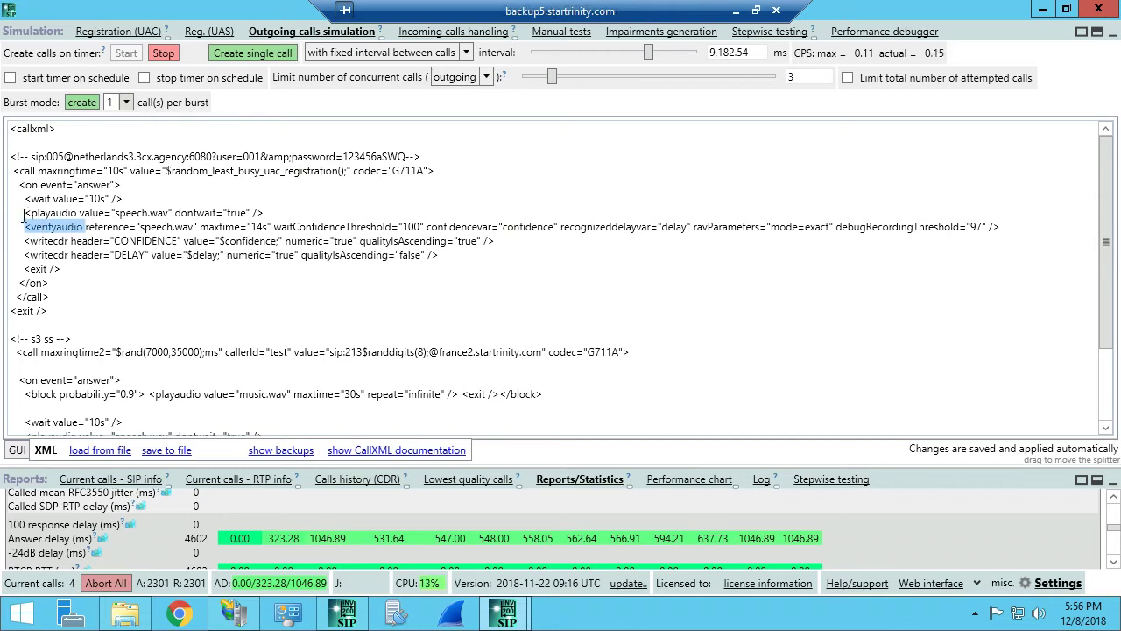
pyautogui.moveTo(24, 213); pyautogui.dragTo(275, 214)
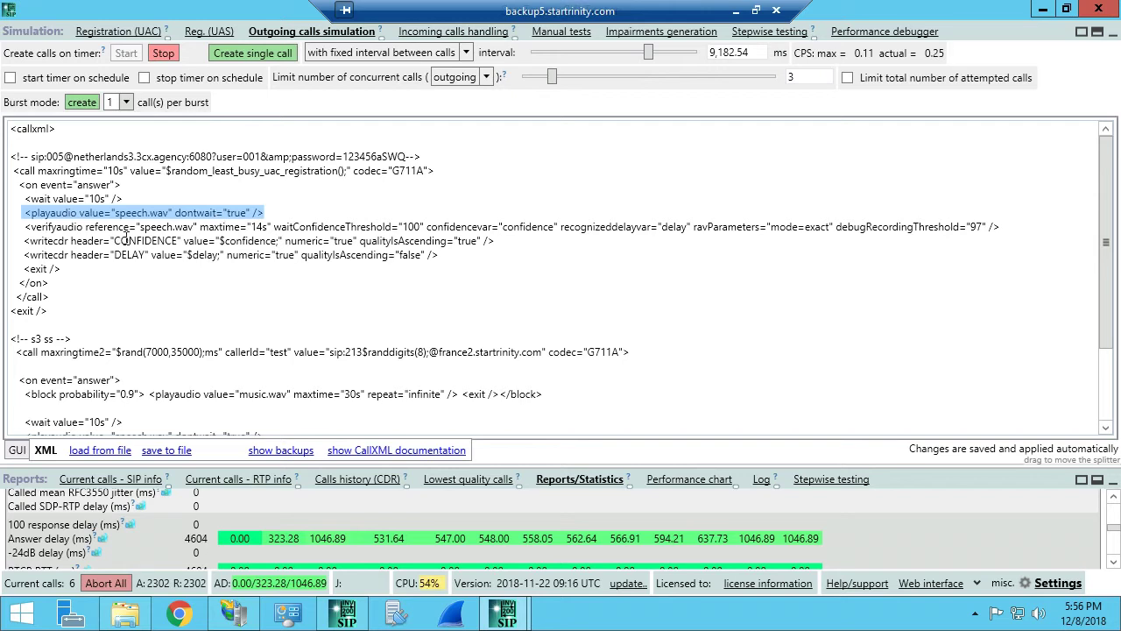
pyautogui.click(429, 34)
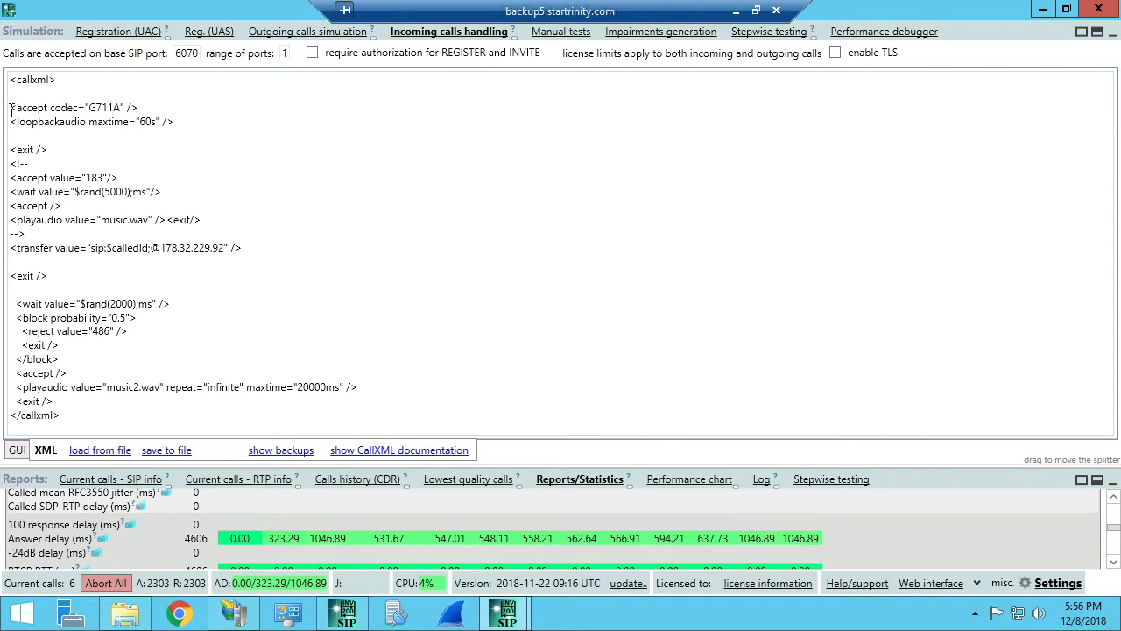
pyautogui.moveTo(10, 108); pyautogui.dragTo(160, 105)
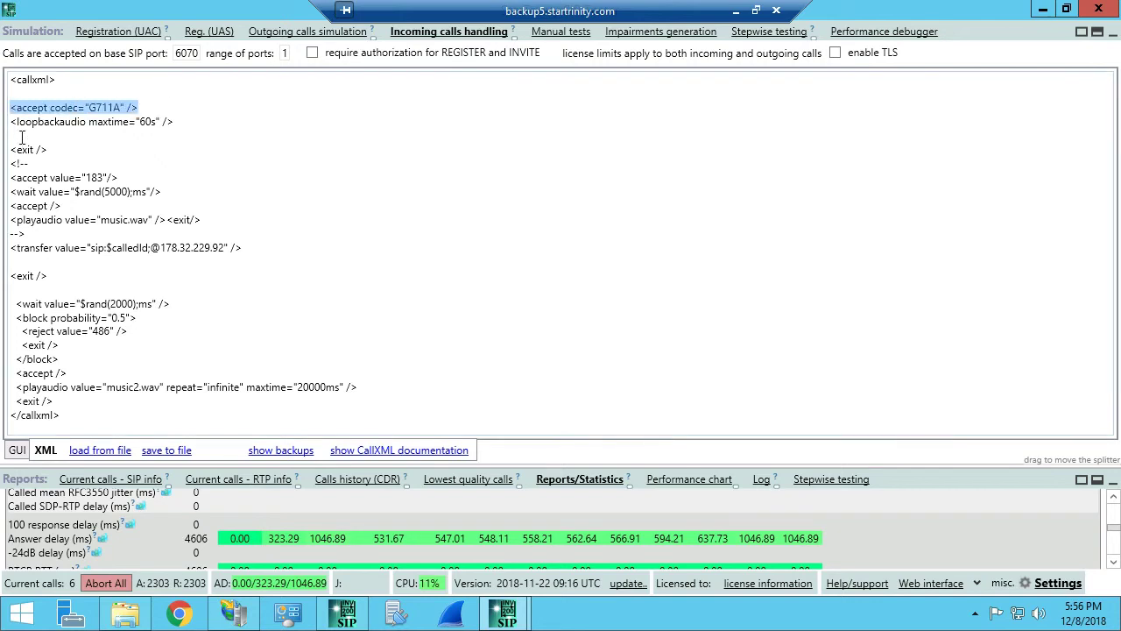
pyautogui.moveTo(11, 122); pyautogui.dragTo(191, 120)
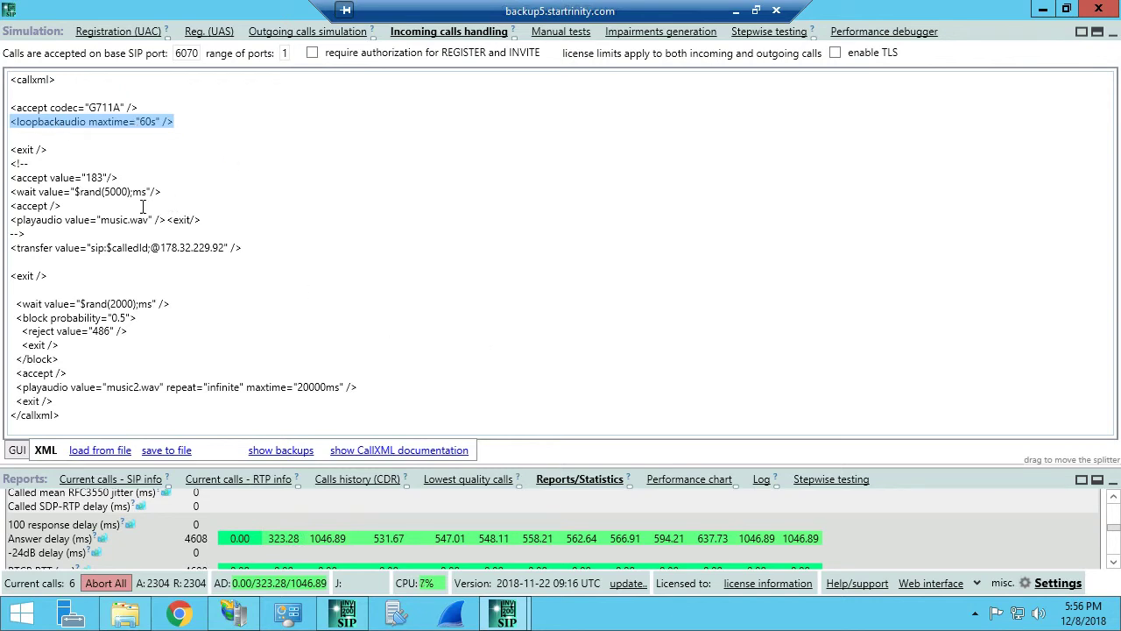
pyautogui.hotkey('ctrl', 'shift', 'Tab')
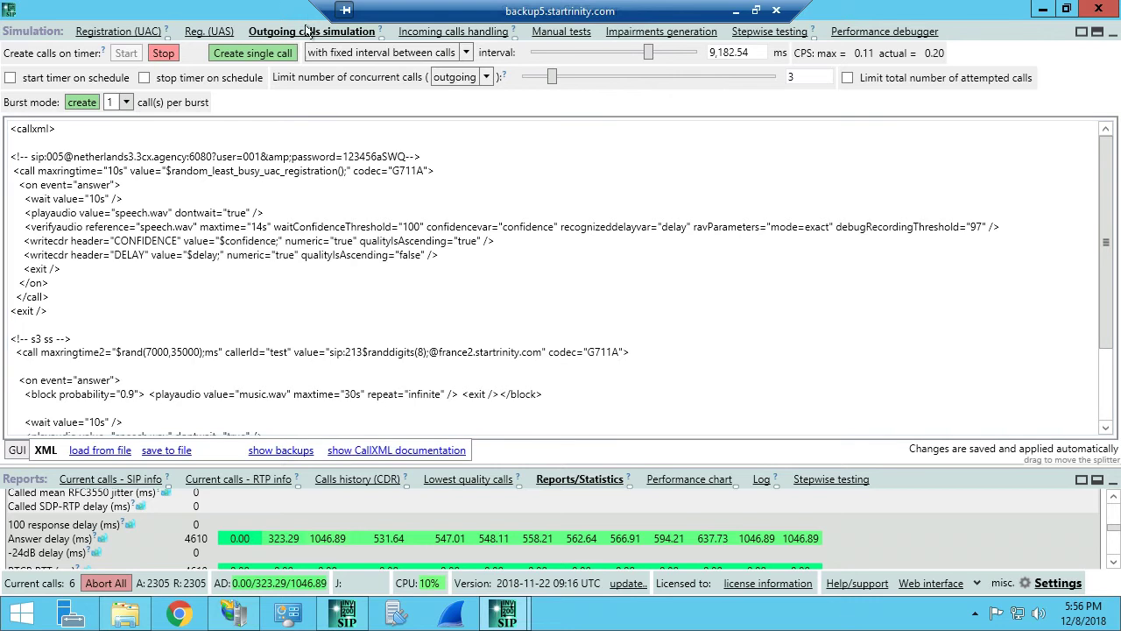
# Step: Highlight the verifyaudio speech.wav reference, confidence and delay variables, and the 97 threshold
pyautogui.moveTo(21, 227); pyautogui.dragTo(201, 230)
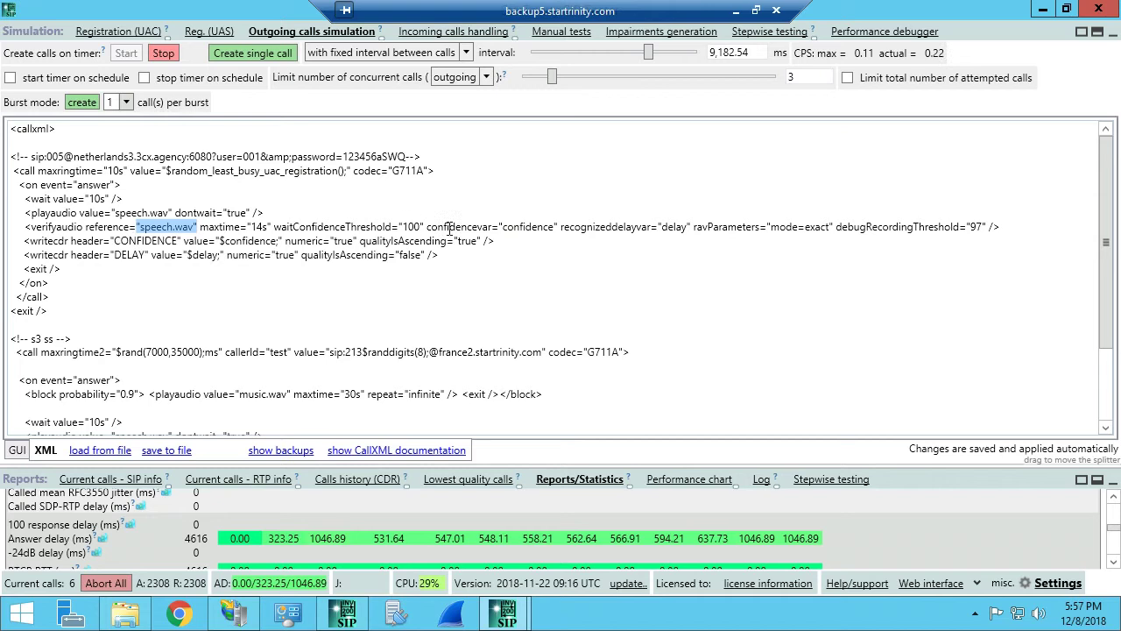
pyautogui.moveTo(426, 227); pyautogui.dragTo(567, 231)
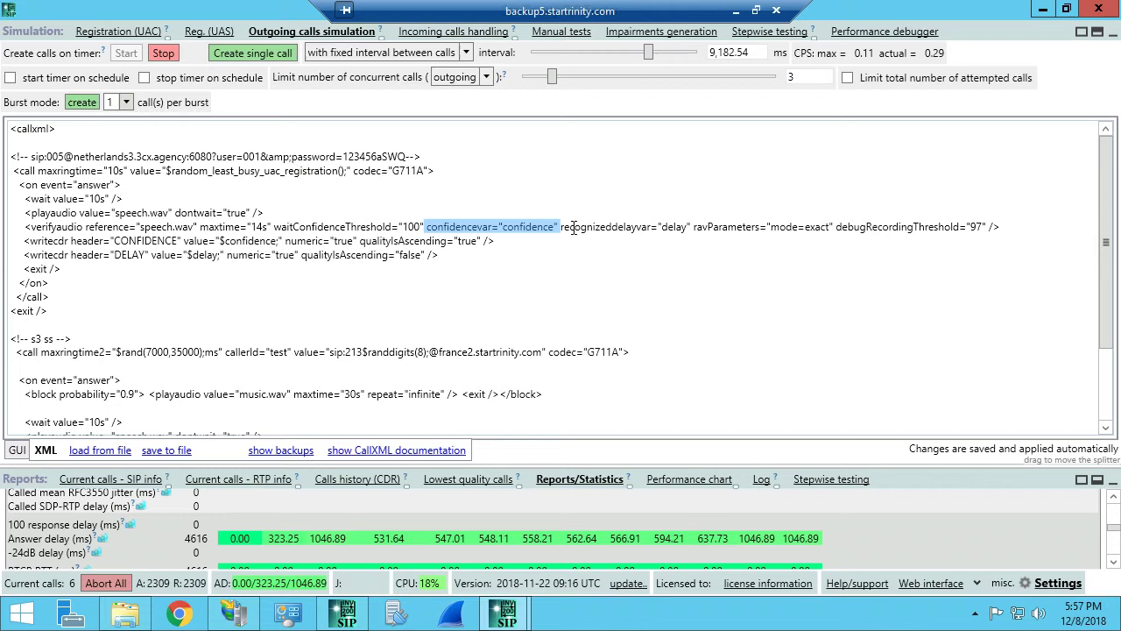
pyautogui.moveTo(657, 230); pyautogui.dragTo(689, 230)
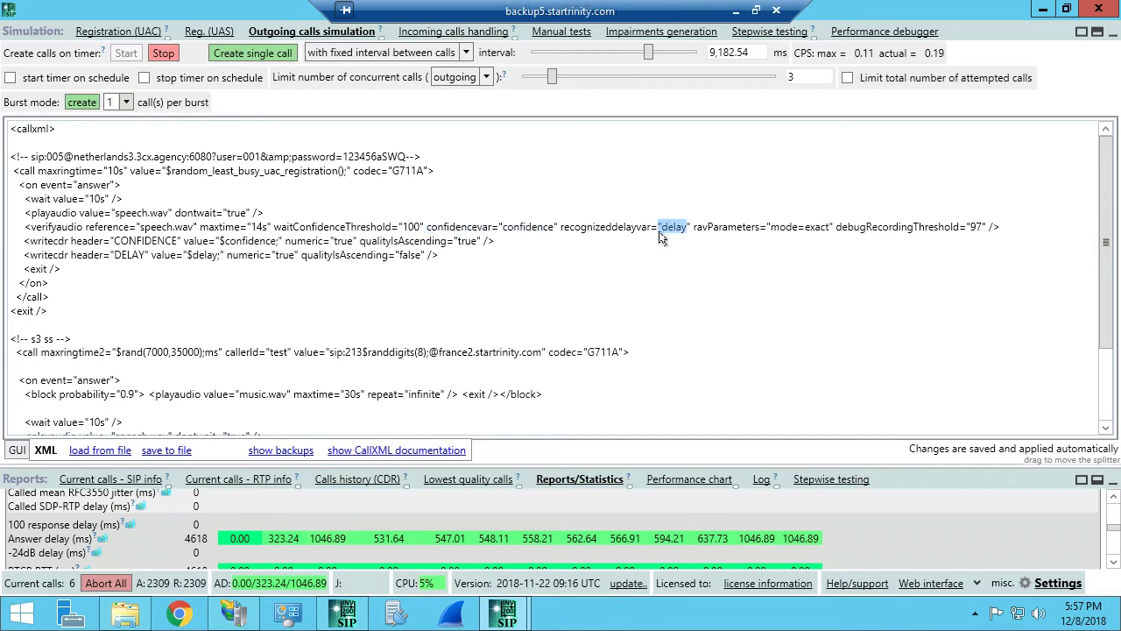
pyautogui.doubleClick(975, 227)
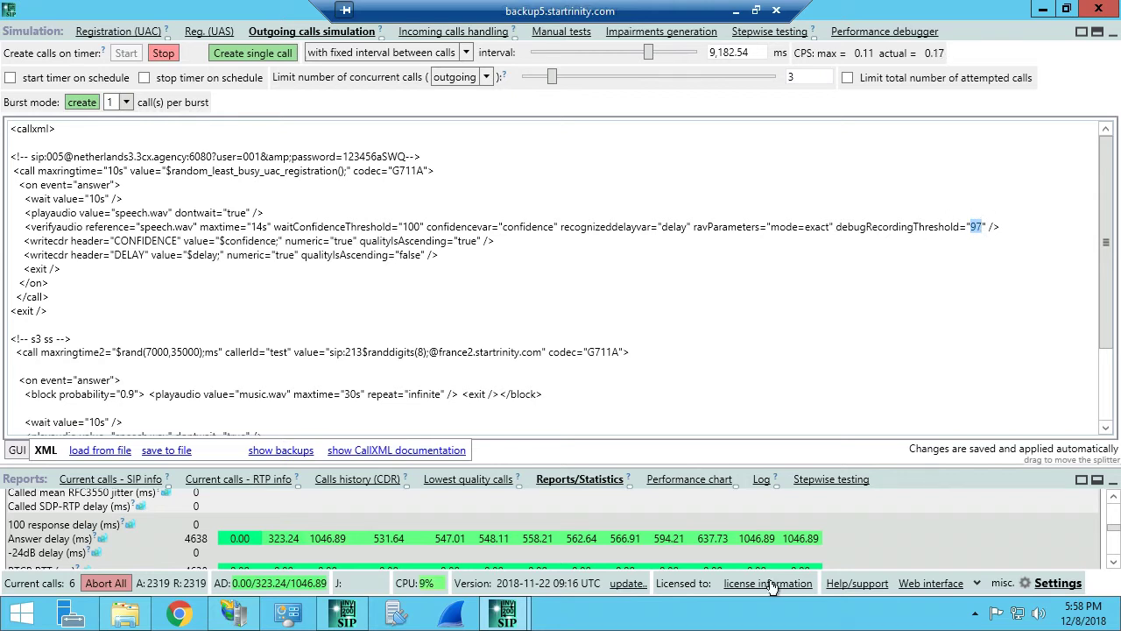
# Step: Filter the settings for Debugmedia and inspect the DebugMediaPath folder
pyautogui.click(1056, 584)
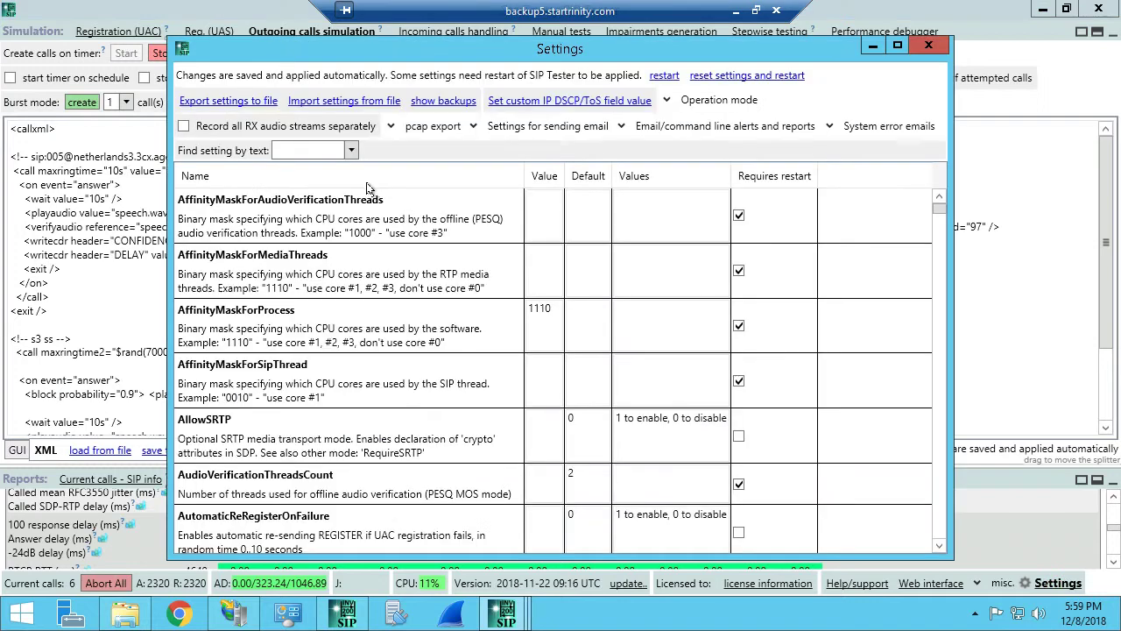
pyautogui.click(320, 153)
pyautogui.write('Debugmedia')
pyautogui.doubleClick(617, 366)
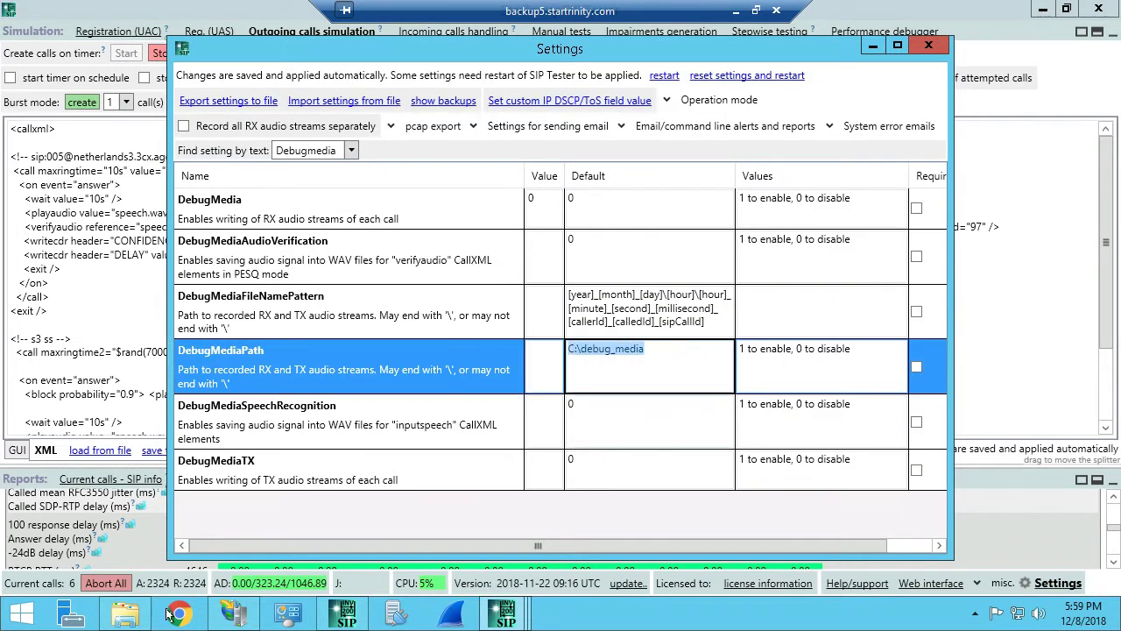
# Step: Open the C:\debug_media\2018_12_08\09 folder and play a recorded call WAV in Sound Forge
pyautogui.rightClick(125, 613)
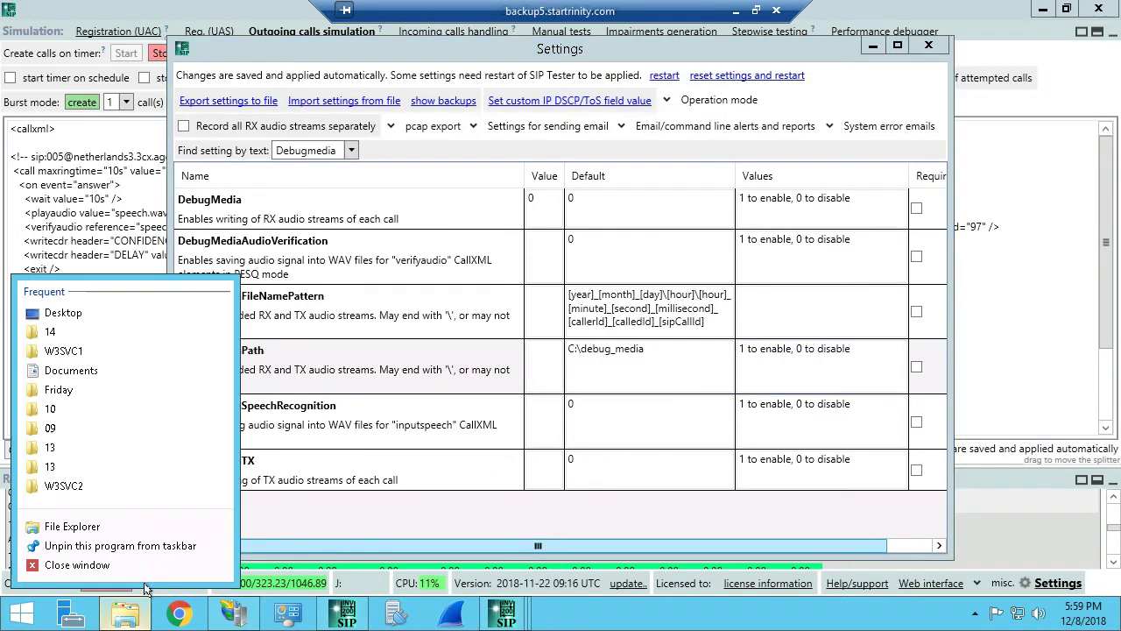
pyautogui.click(53, 453)
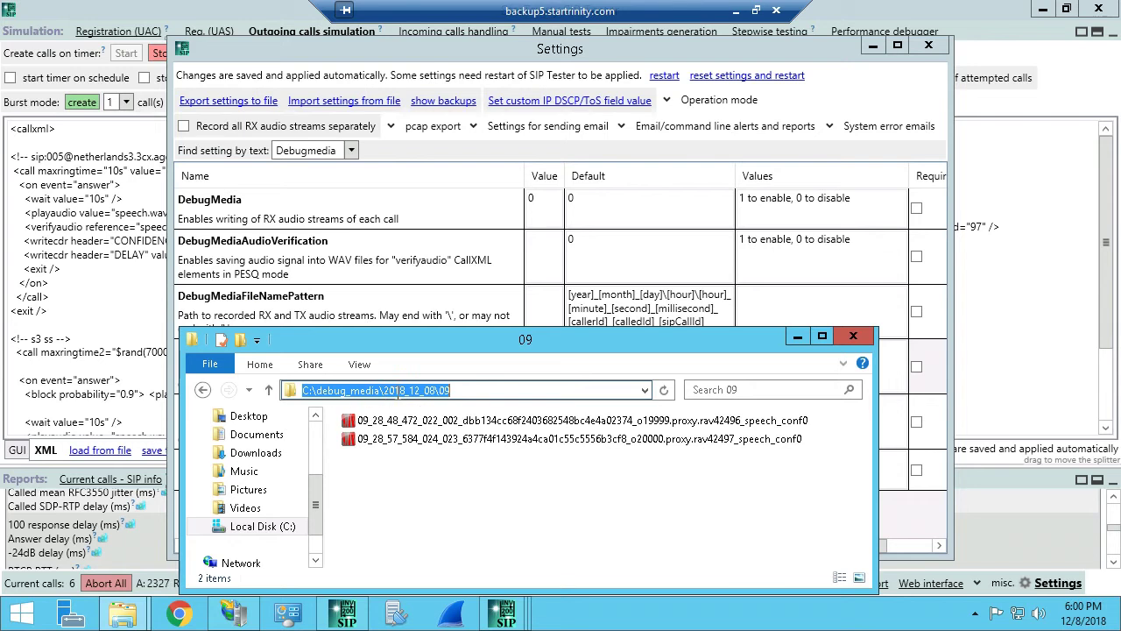
pyautogui.rightClick(625, 438)
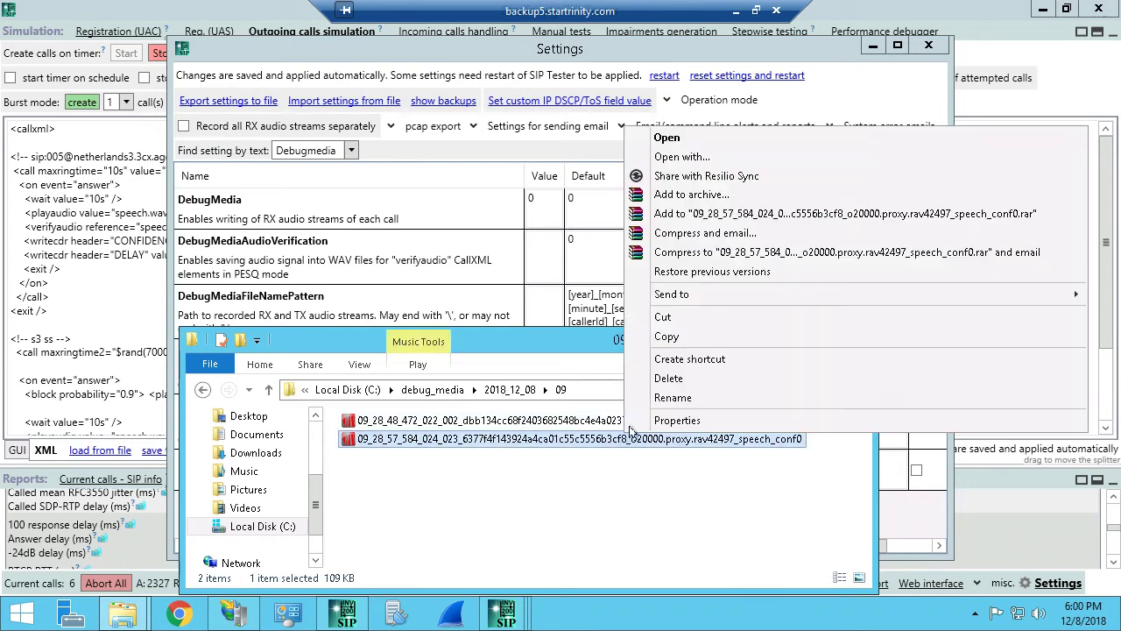
pyautogui.click(670, 138)
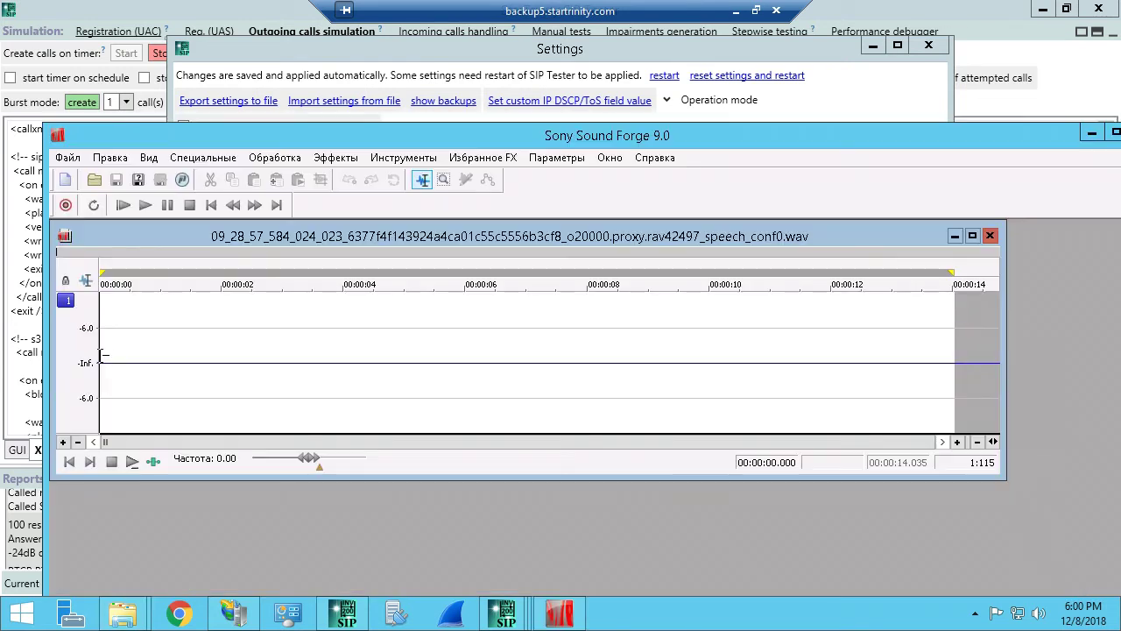
pyautogui.moveTo(114, 359); pyautogui.dragTo(902, 341)
pyautogui.click(516, 370)
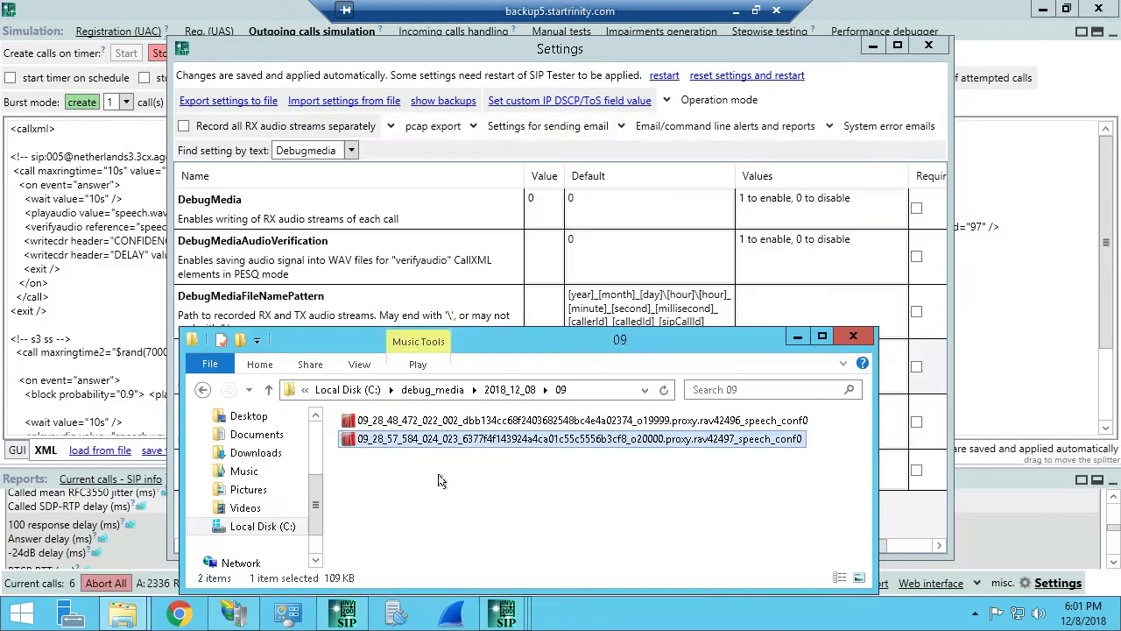
# Step: Go up from the 09 folder to C:\debug_media\2018_12_08 and deselect 09
pyautogui.click(440, 480)
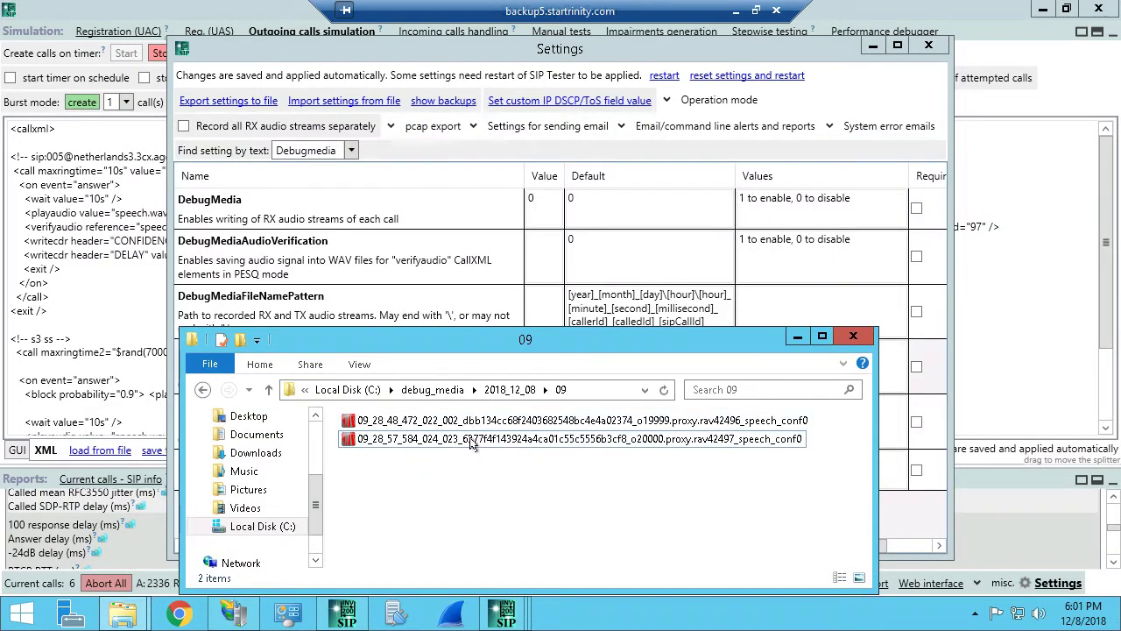
pyautogui.click(431, 454)
pyautogui.press('BackSpace')
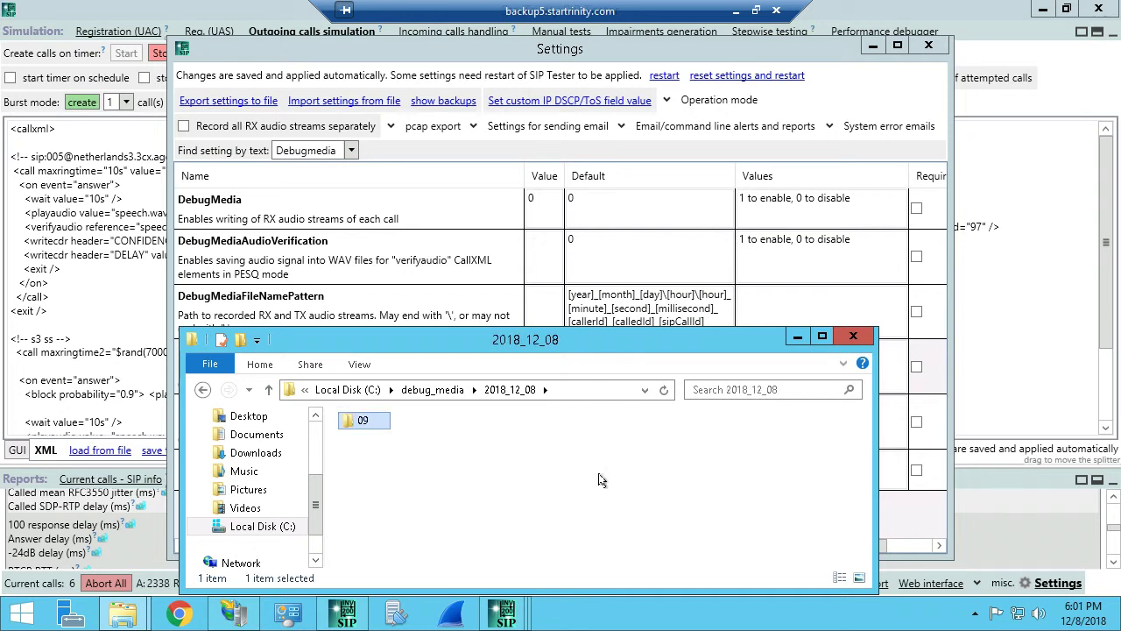
pyautogui.click(405, 464)
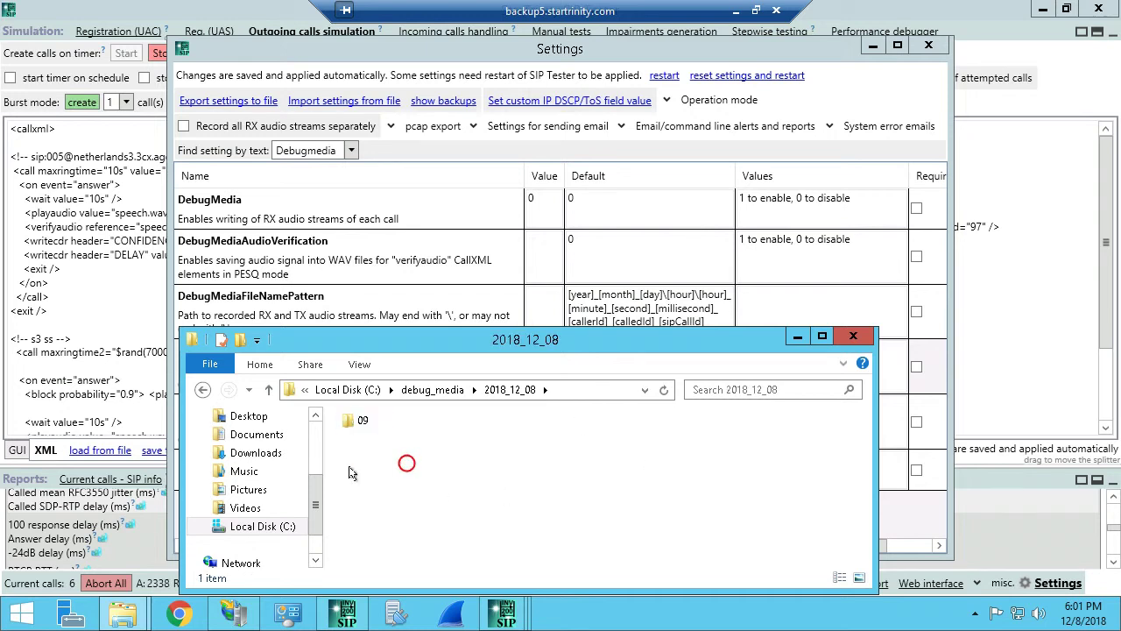
# Step: Return to the script and highlight $delay; and header in the CONFIDENCE and DELAY writecdr lines
pyautogui.click(92, 343)
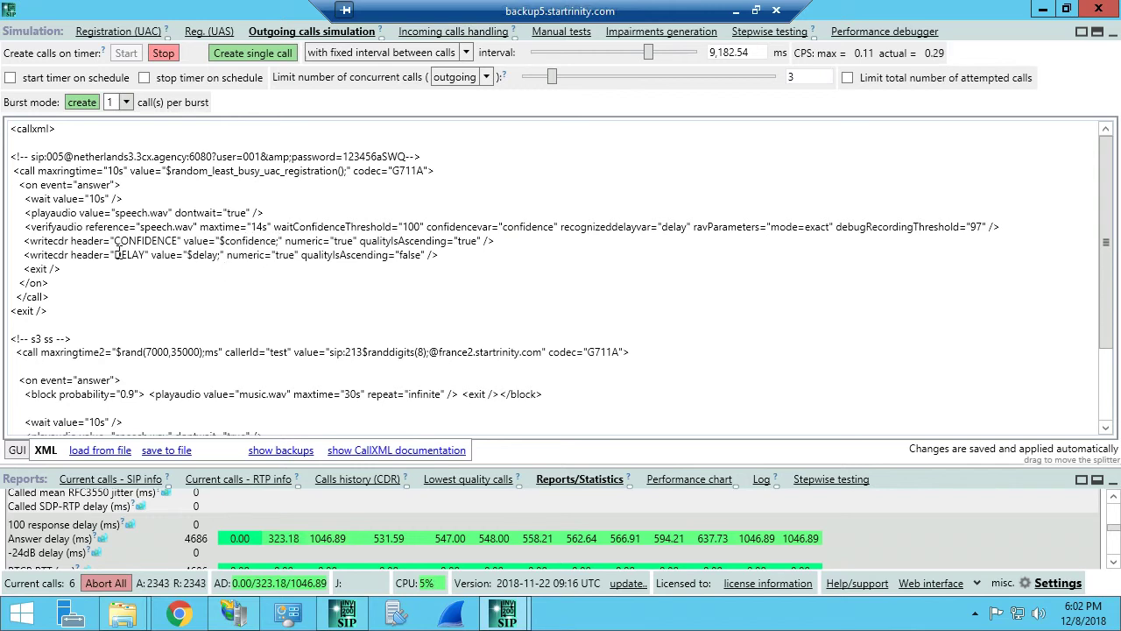
pyautogui.doubleClick(202, 254)
pyautogui.doubleClick(74, 240)
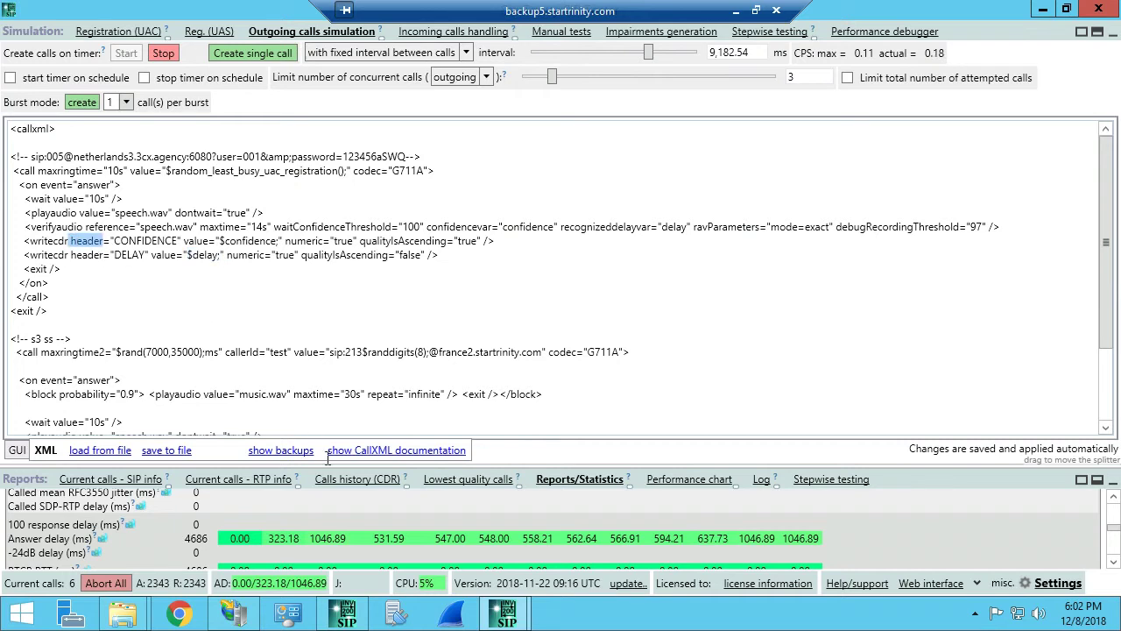
# Step: Switch to Calls history (CDR) and enlarge the table to show CONFIDENCE and DELAY values
pyautogui.click(360, 480)
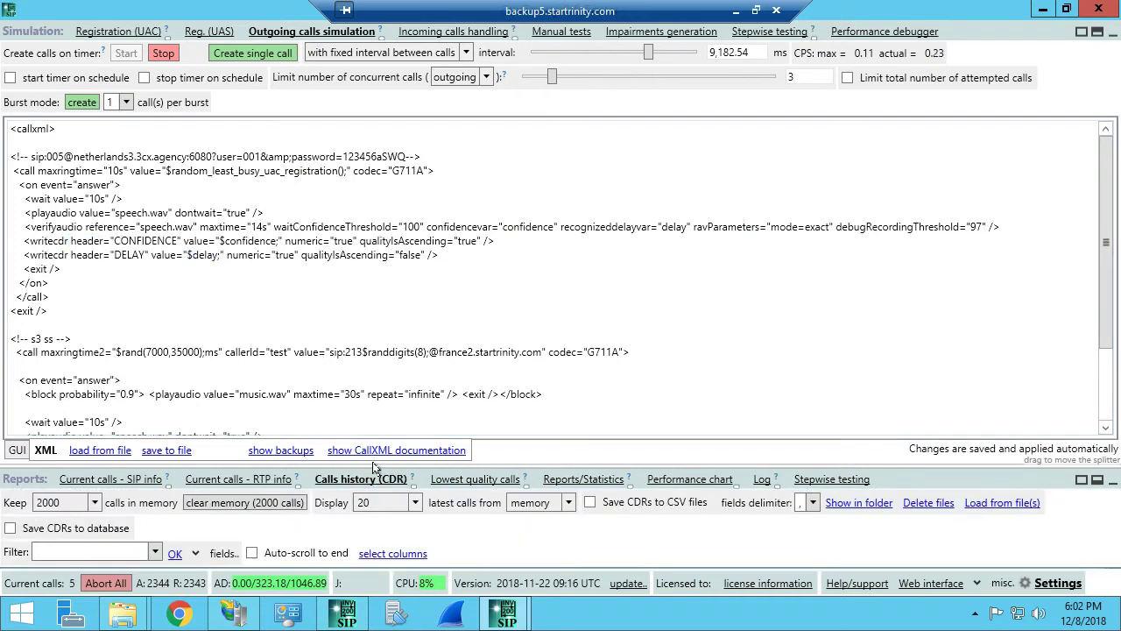
pyautogui.moveTo(373, 461); pyautogui.dragTo(373, 182)
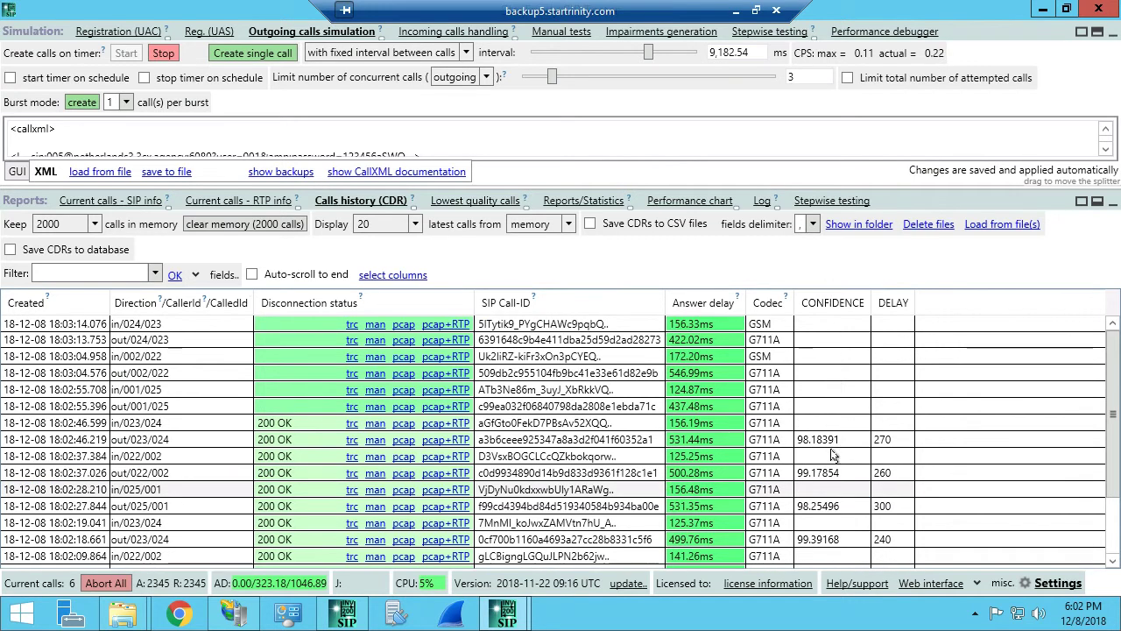
pyautogui.scroll(-1, 827, 447)
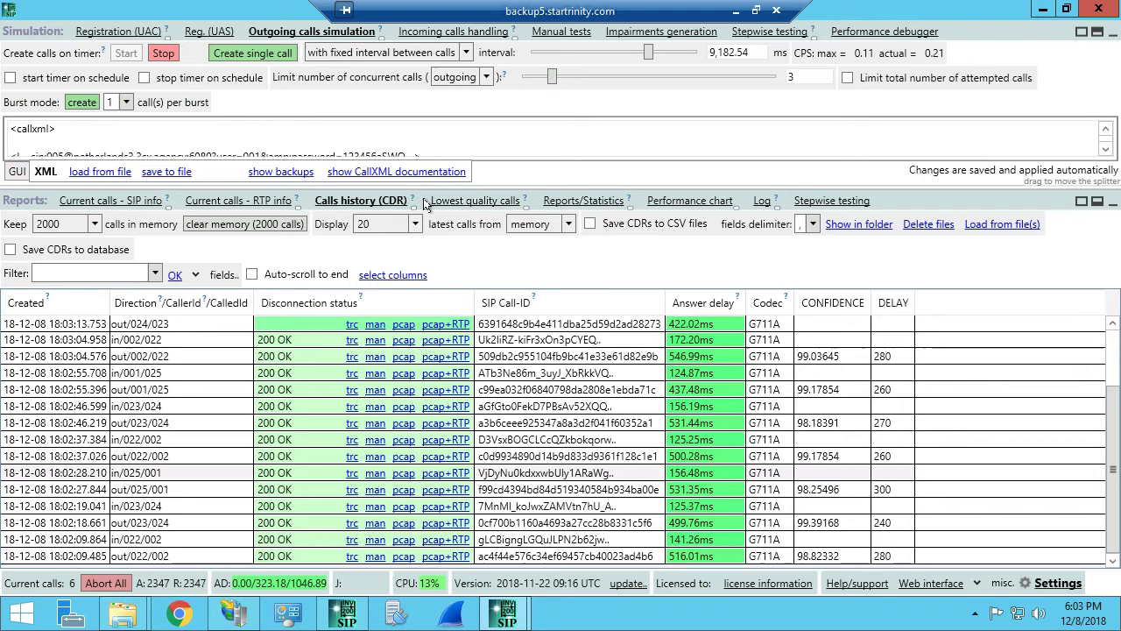
# Step: Open Reports/Statistics and view the CONFIDENCE, then Answer delay, history and histogram charts
pyautogui.click(579, 201)
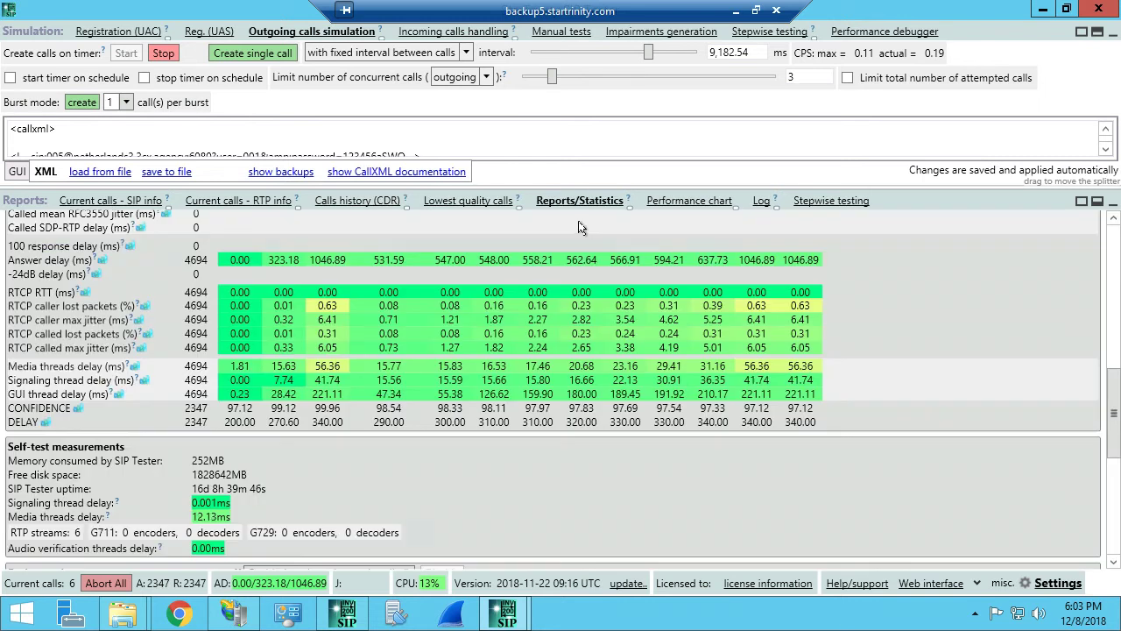
pyautogui.click(77, 412)
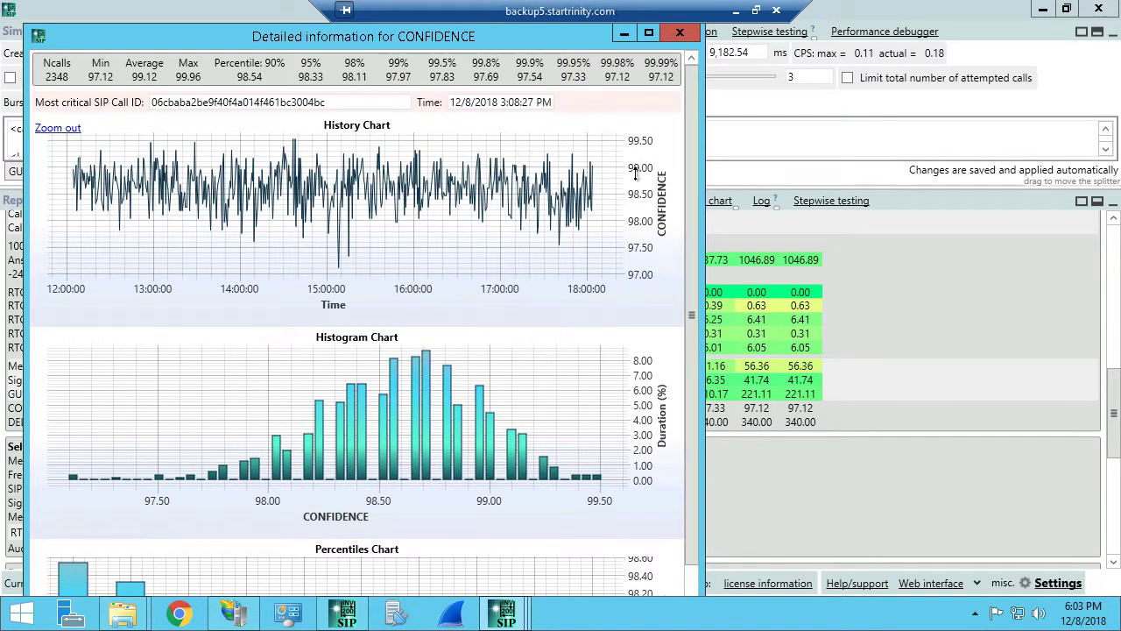
pyautogui.press('Escape')
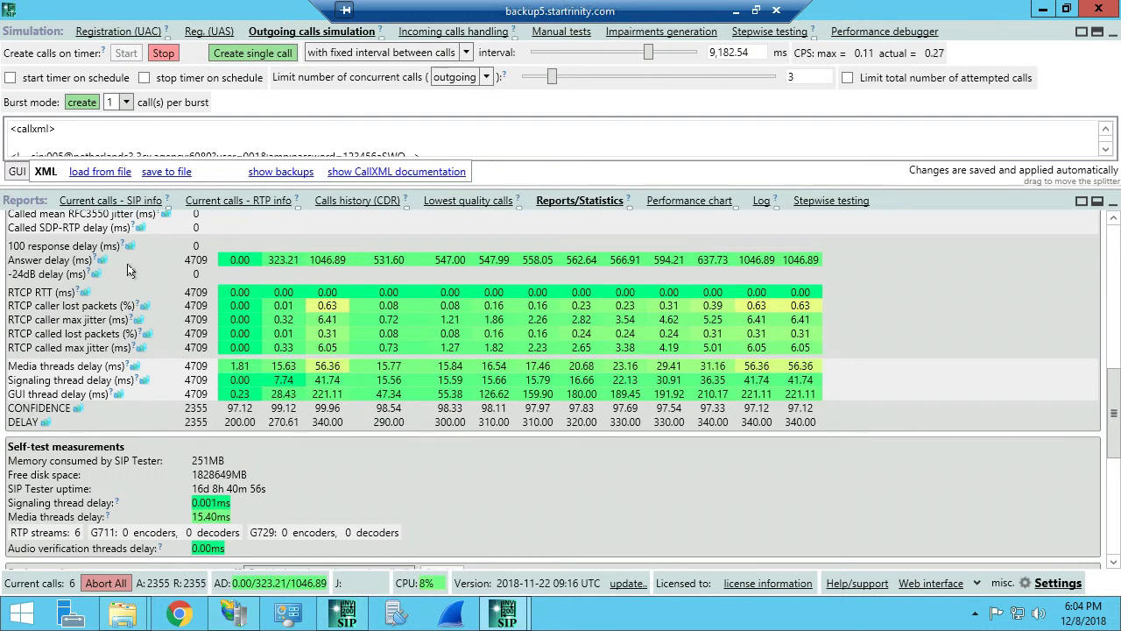
pyautogui.click(101, 262)
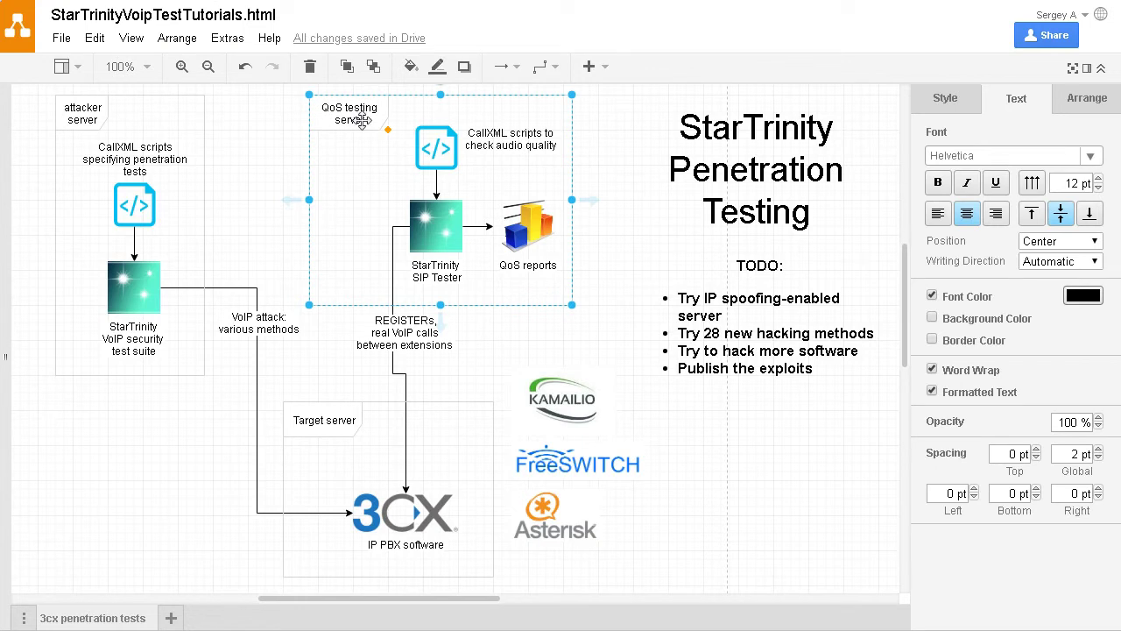
pyautogui.click(429, 507)
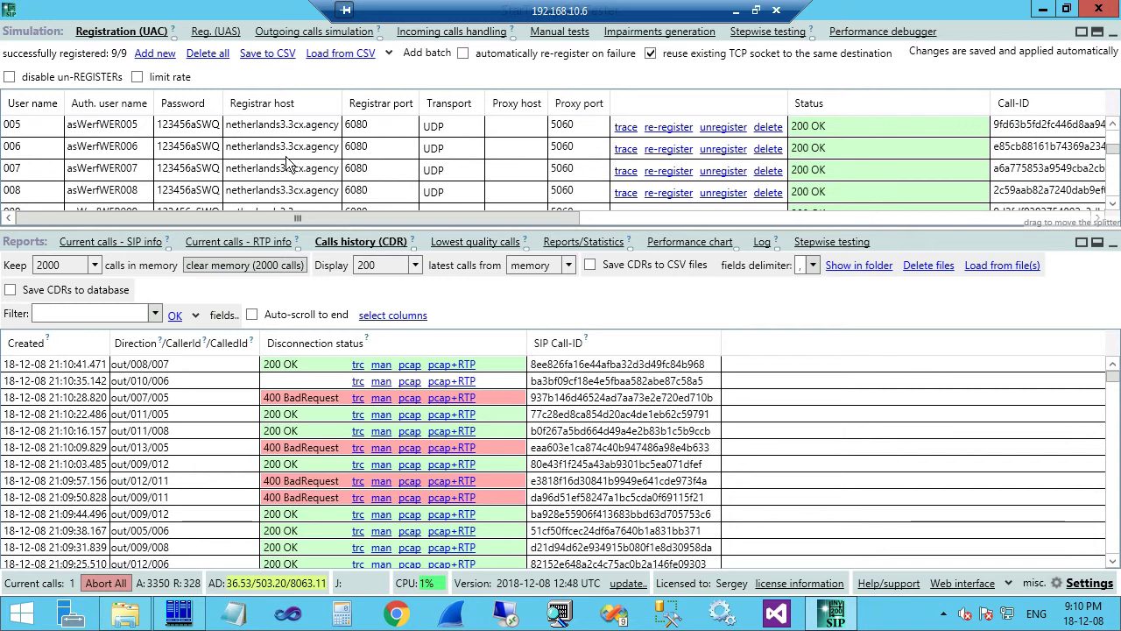
# Step: Inspect extensions 005 and 006 registrations, then show the addsipmalformer outgoing calls script
pyautogui.click(17, 131)
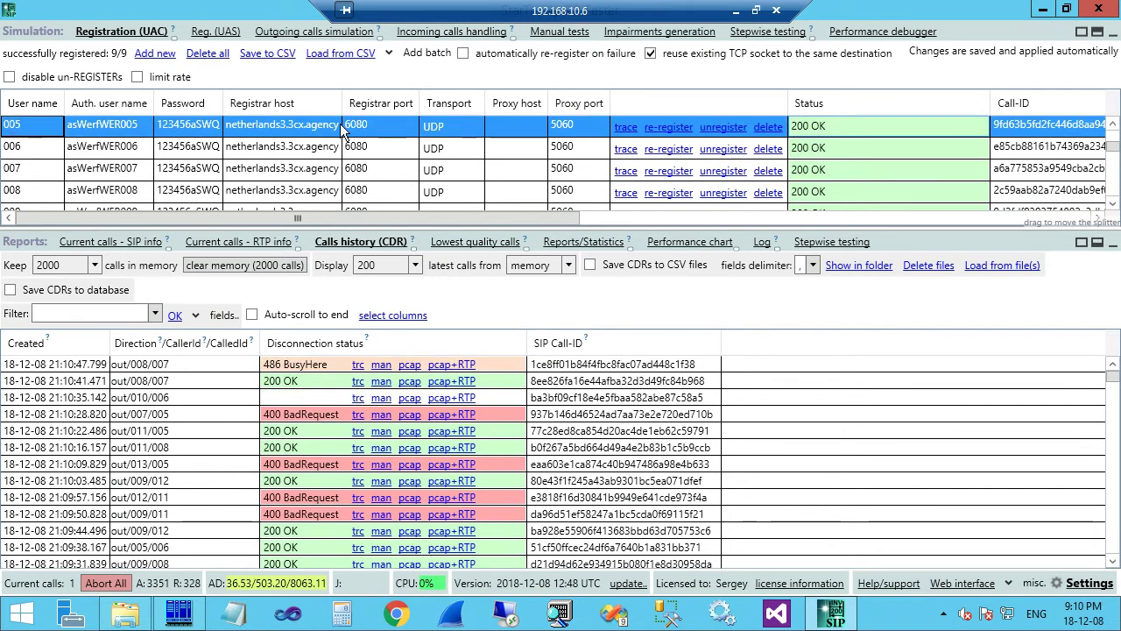
pyautogui.click(317, 147)
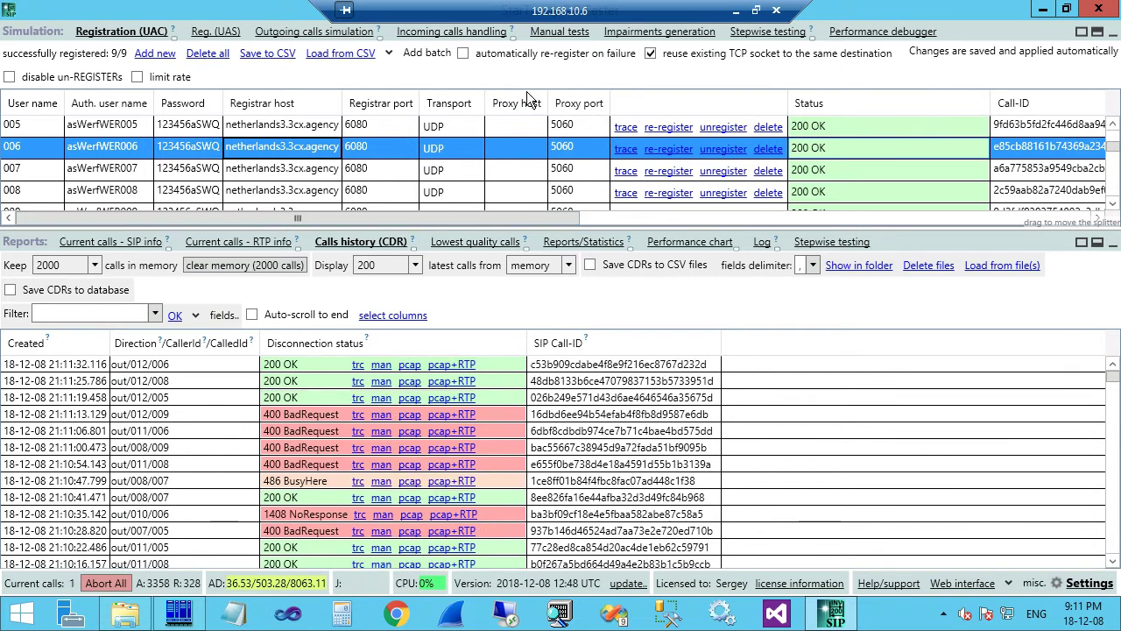
pyautogui.click(299, 33)
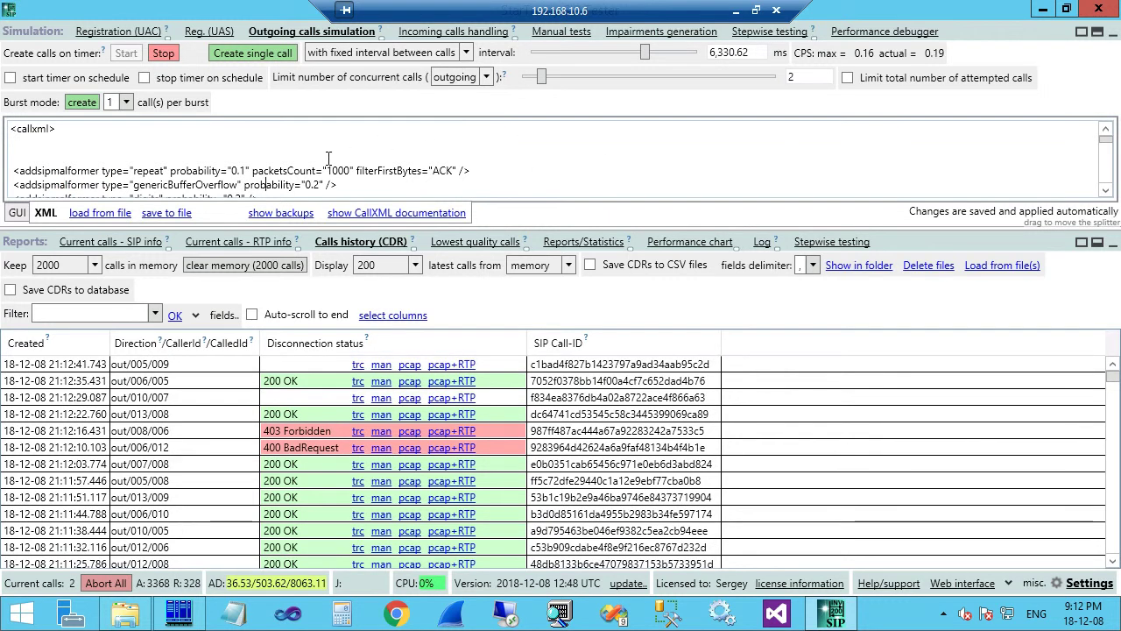
pyautogui.doubleClick(443, 171)
pyautogui.scroll(-1, 438, 161)
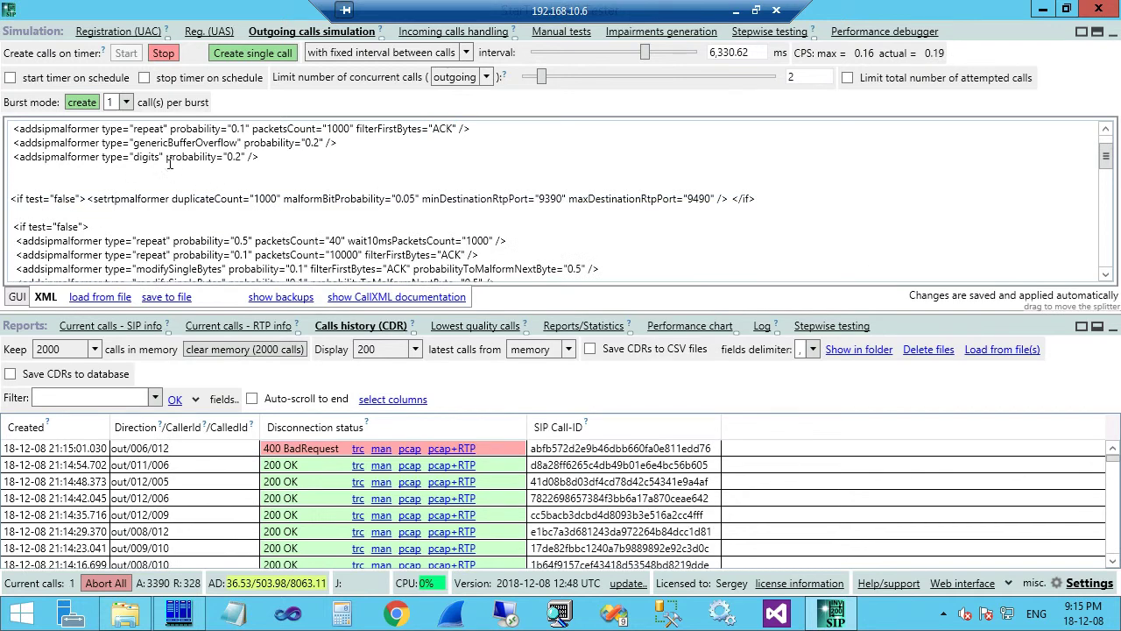
pyautogui.scroll(-1, 184, 230)
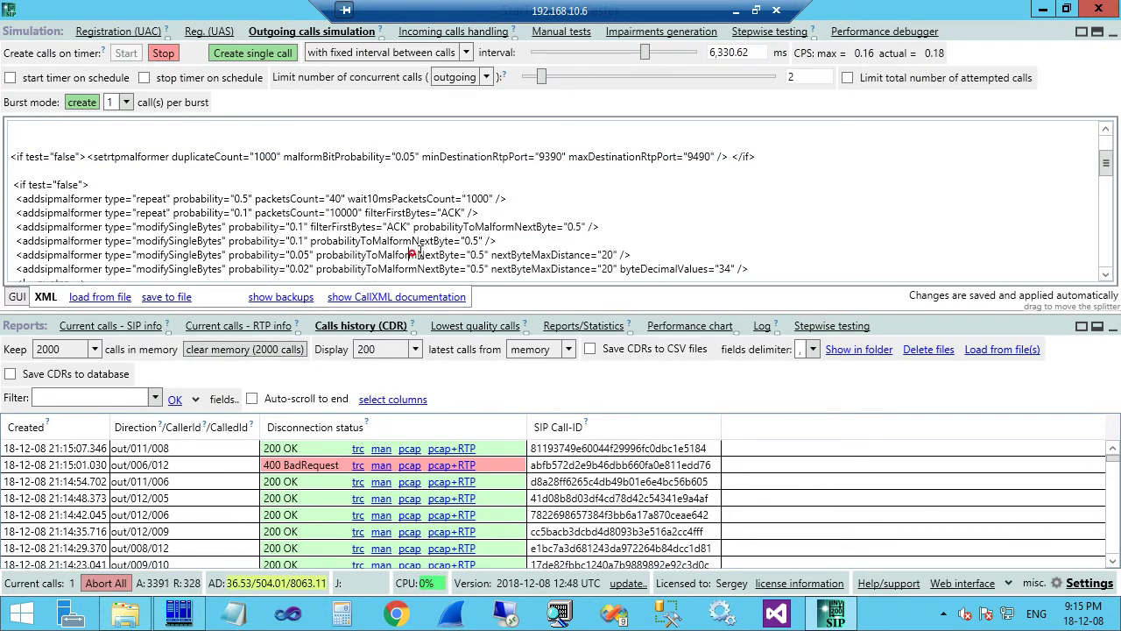
pyautogui.scroll(-3, 146, 149)
pyautogui.scroll(-1, 298, 170)
pyautogui.moveTo(63, 225); pyautogui.dragTo(226, 239)
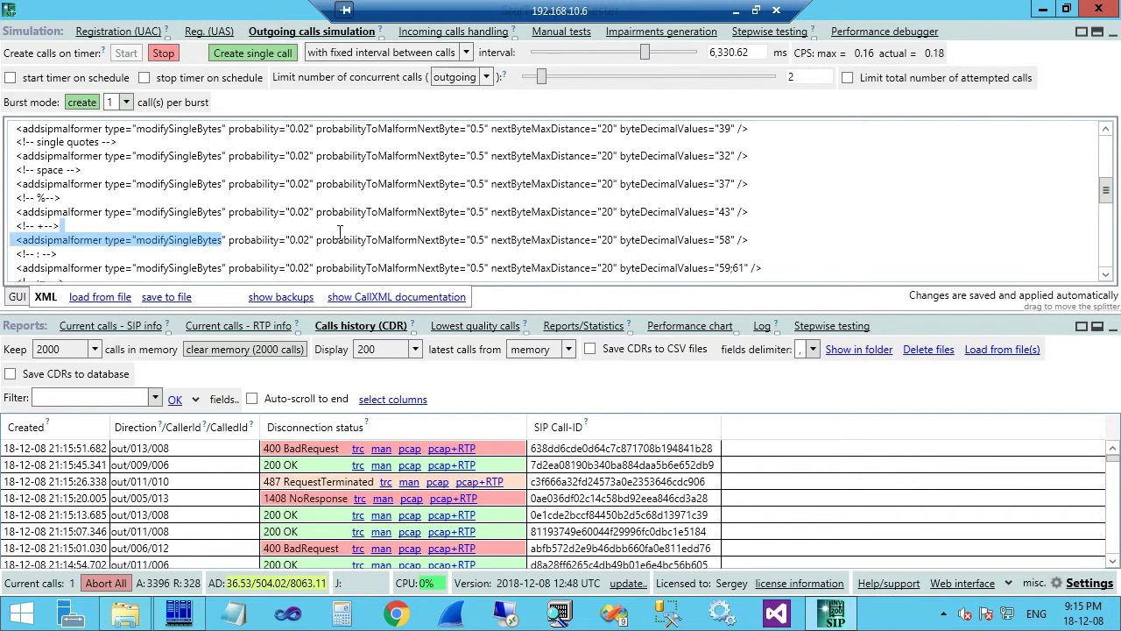
pyautogui.click(214, 191)
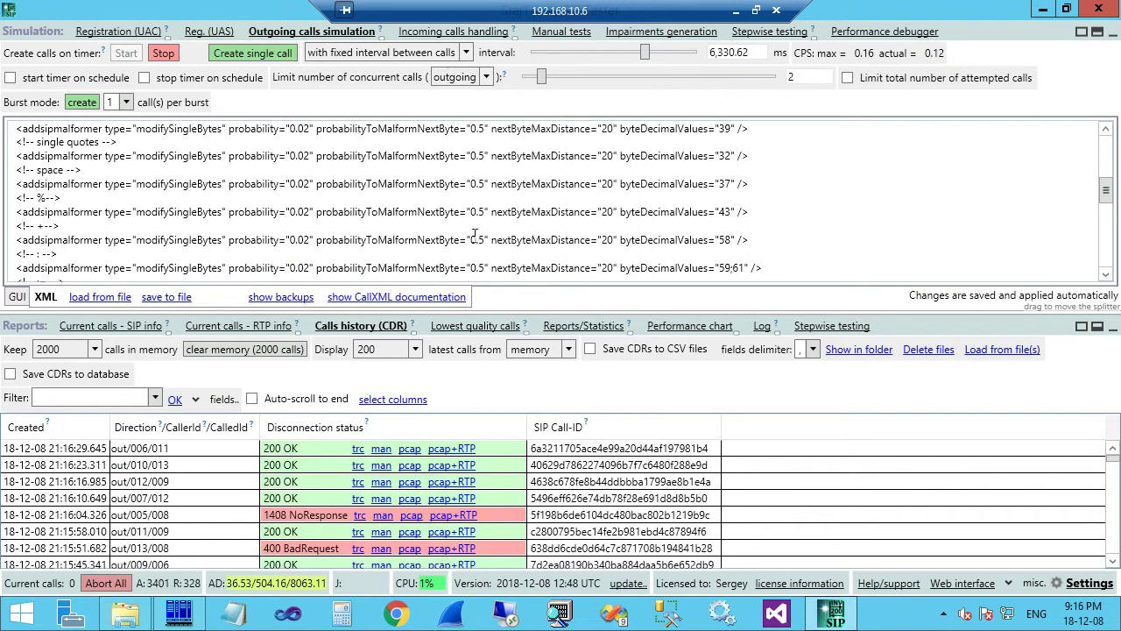
# Step: View a SipTester log from the 2018_12_08 Logs folder in Far Manager
pyautogui.click(178, 613)
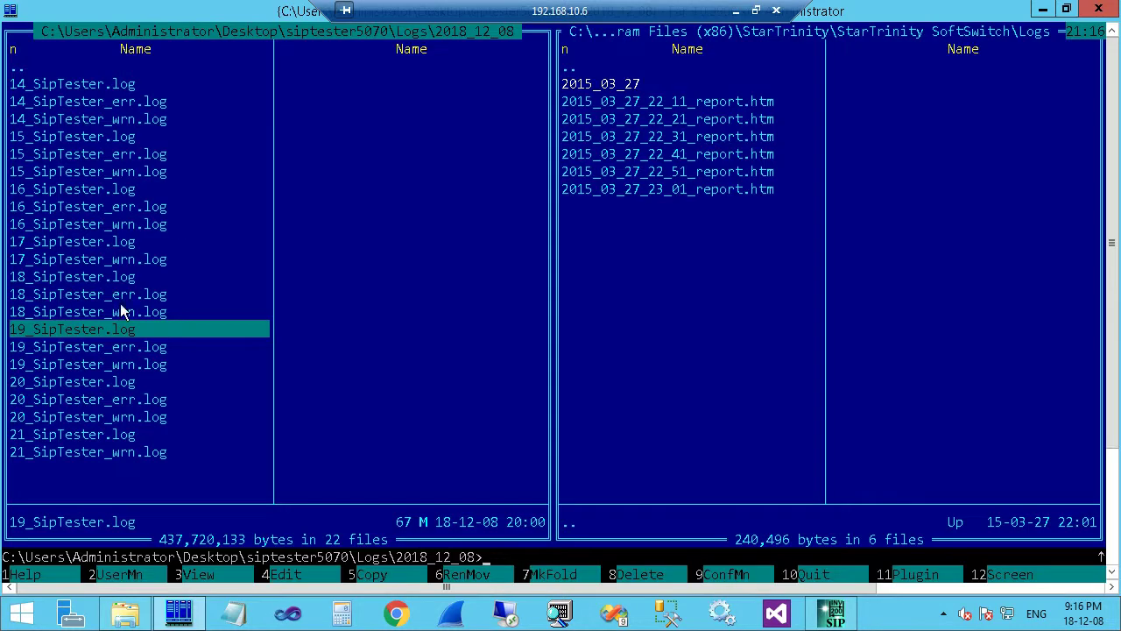
pyautogui.click(68, 435)
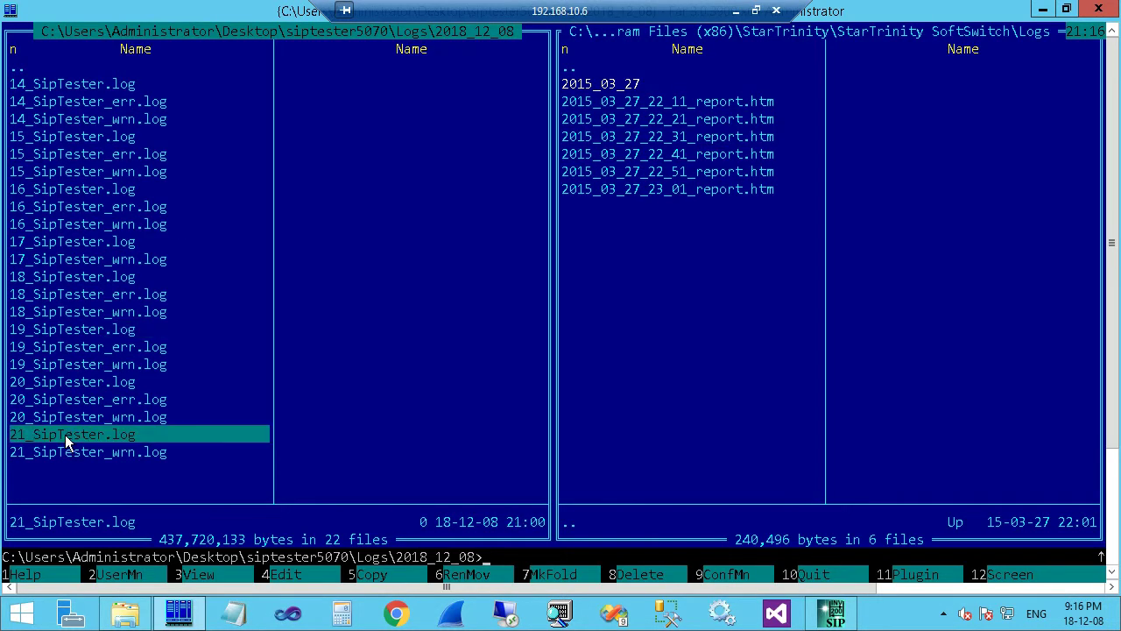
pyautogui.press('F3')
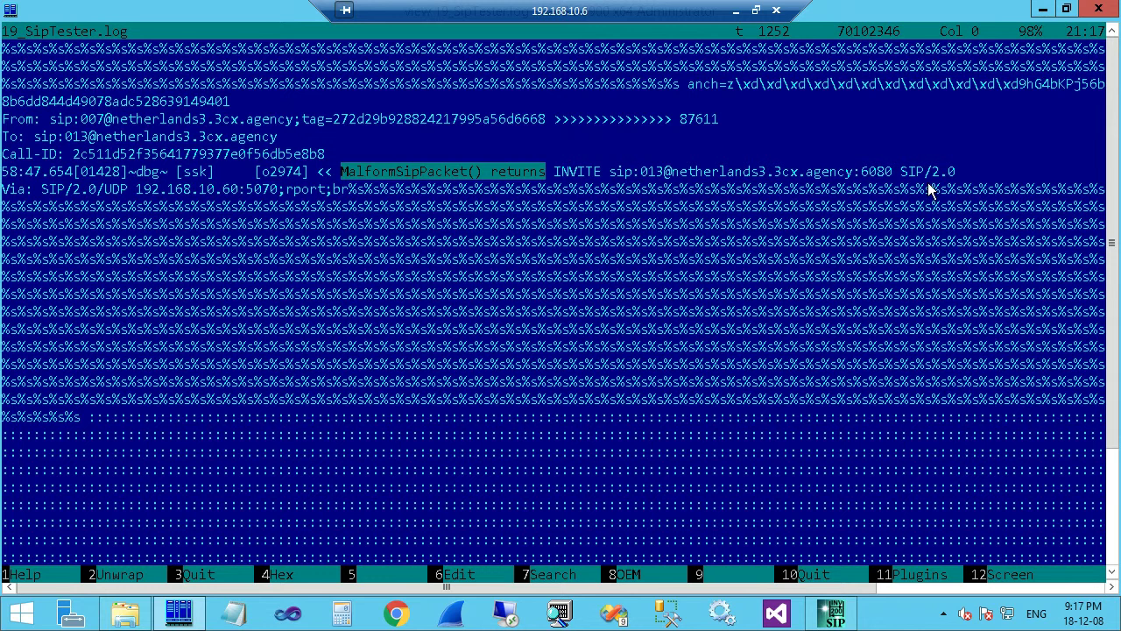
# Step: Expand the Bad Request response in a 400 BadRequest call trace, then open CONFIDENCE charts
pyautogui.scroll(-15, 438, 536)
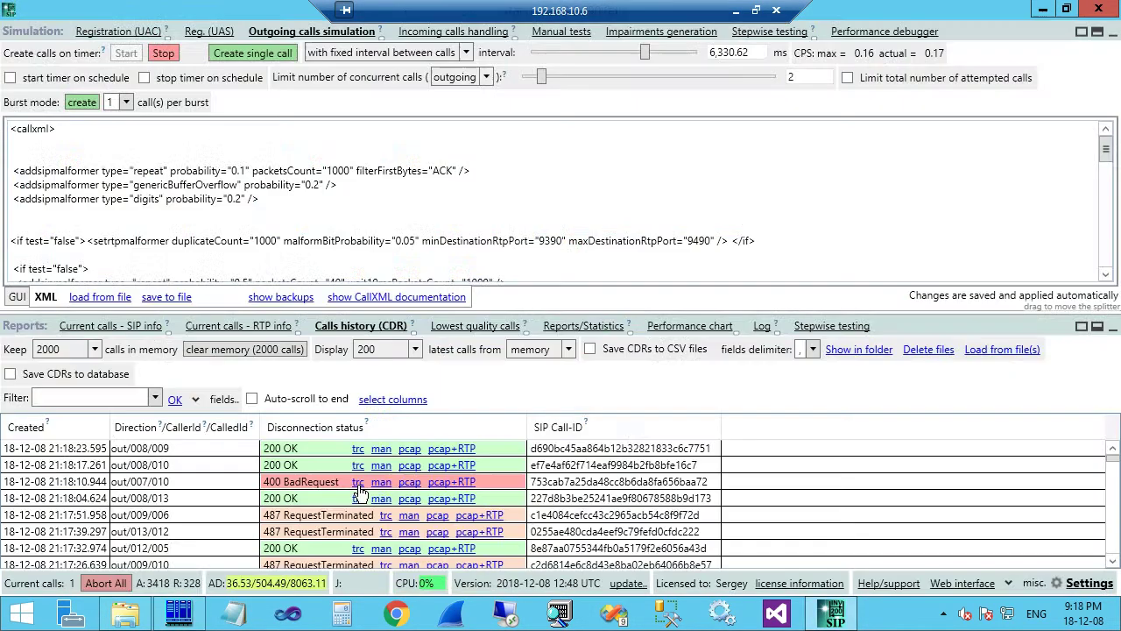
pyautogui.click(358, 499)
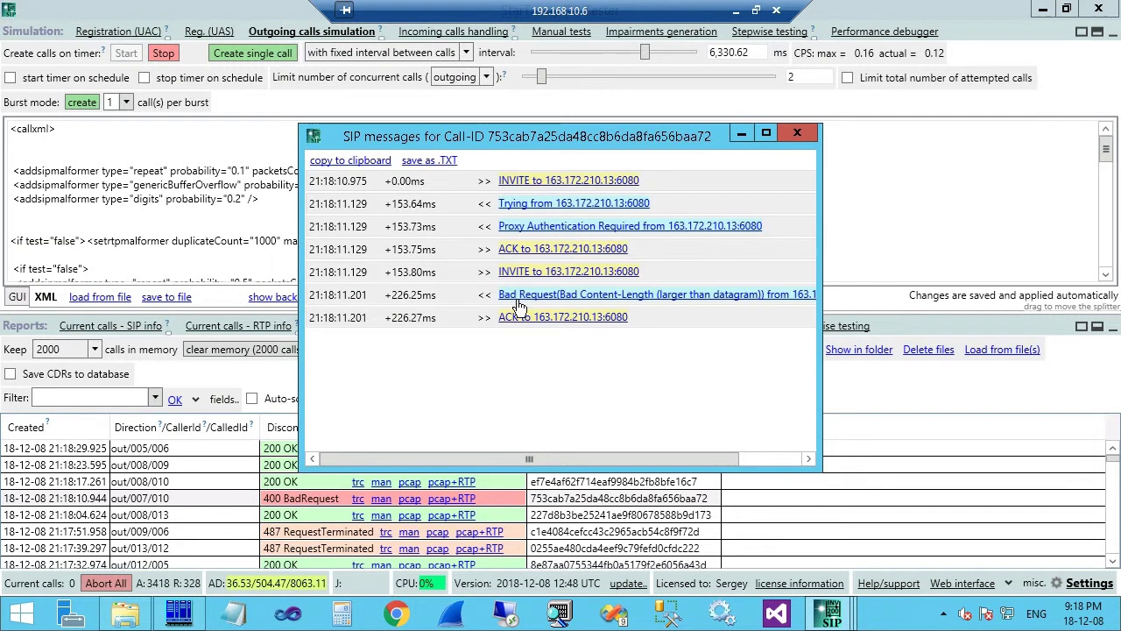
pyautogui.click(506, 296)
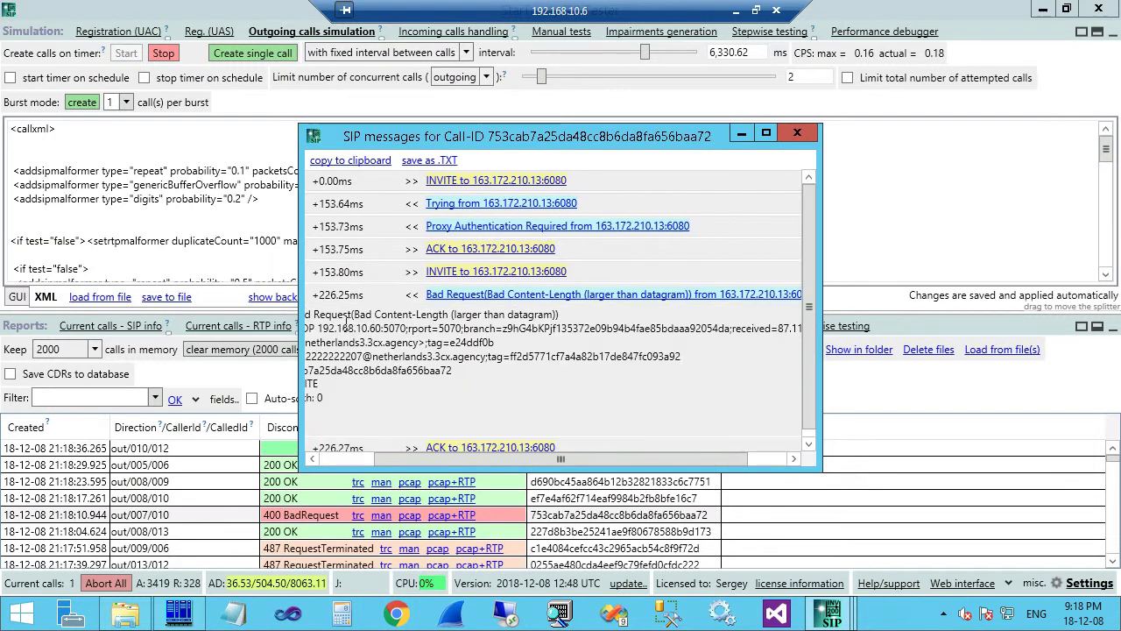
pyautogui.moveTo(361, 316); pyautogui.dragTo(418, 317)
pyautogui.click(419, 317)
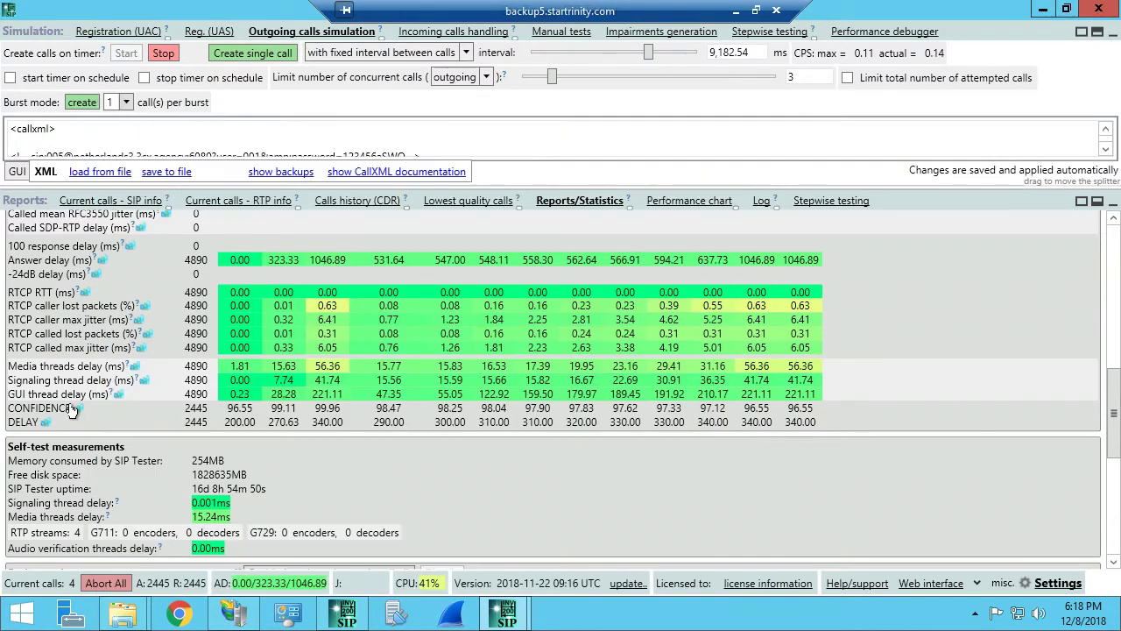
pyautogui.click(75, 410)
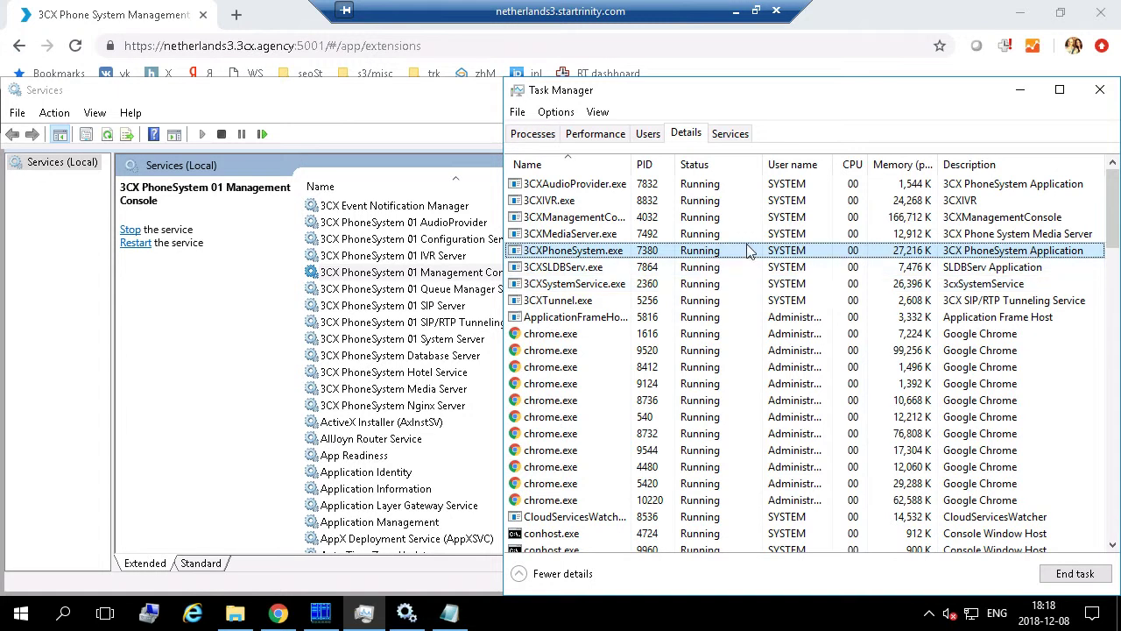
pyautogui.click(854, 219)
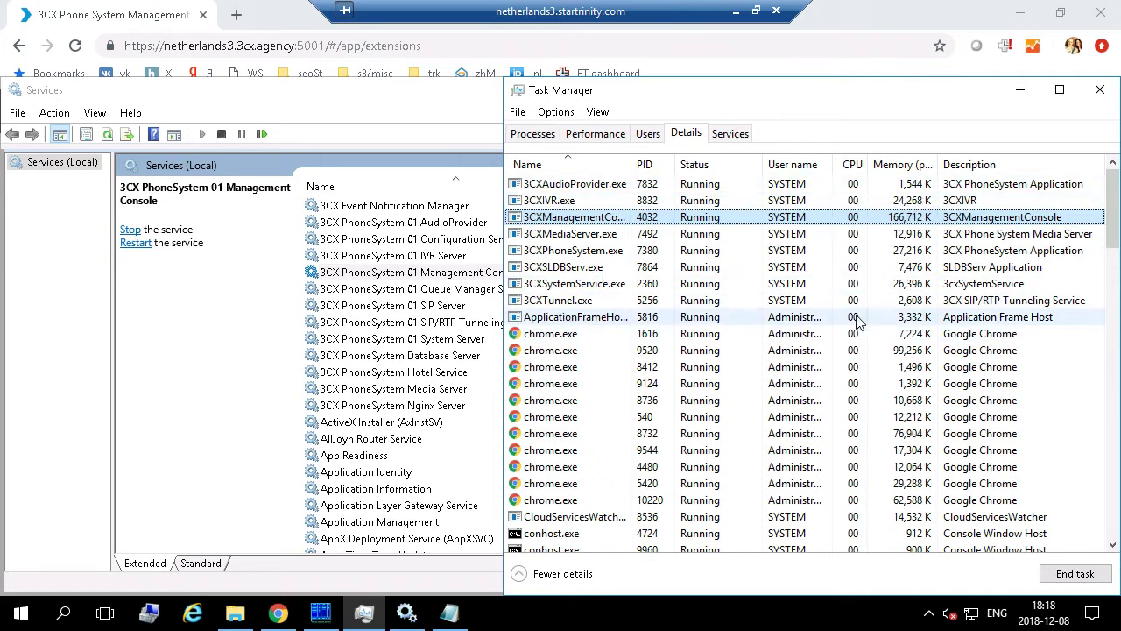
pyautogui.click(926, 184)
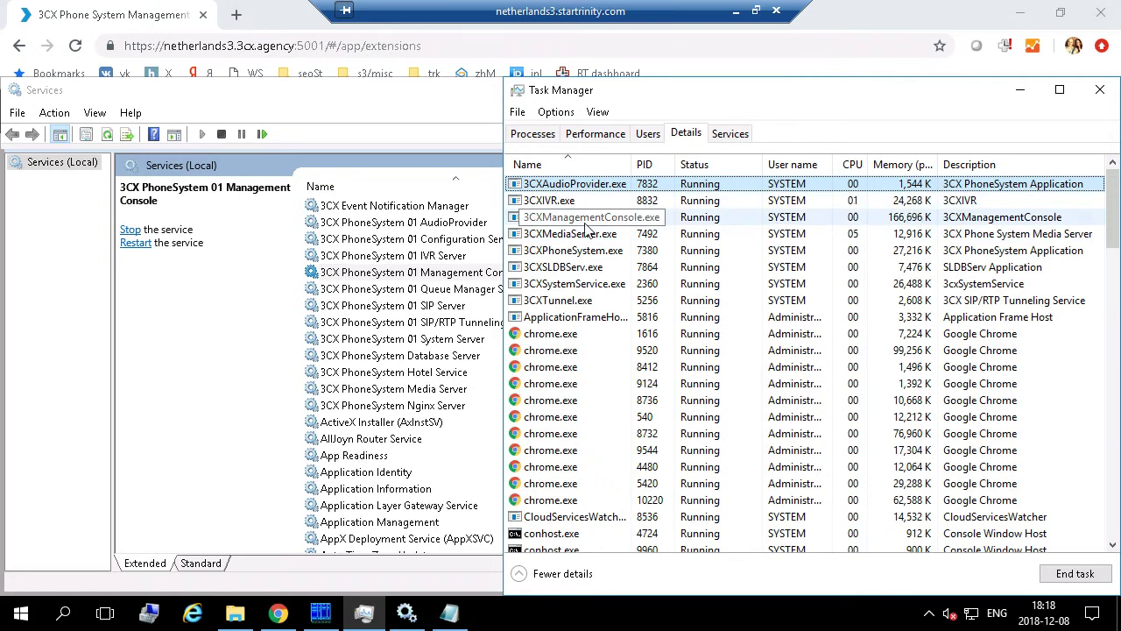
pyautogui.click(882, 232)
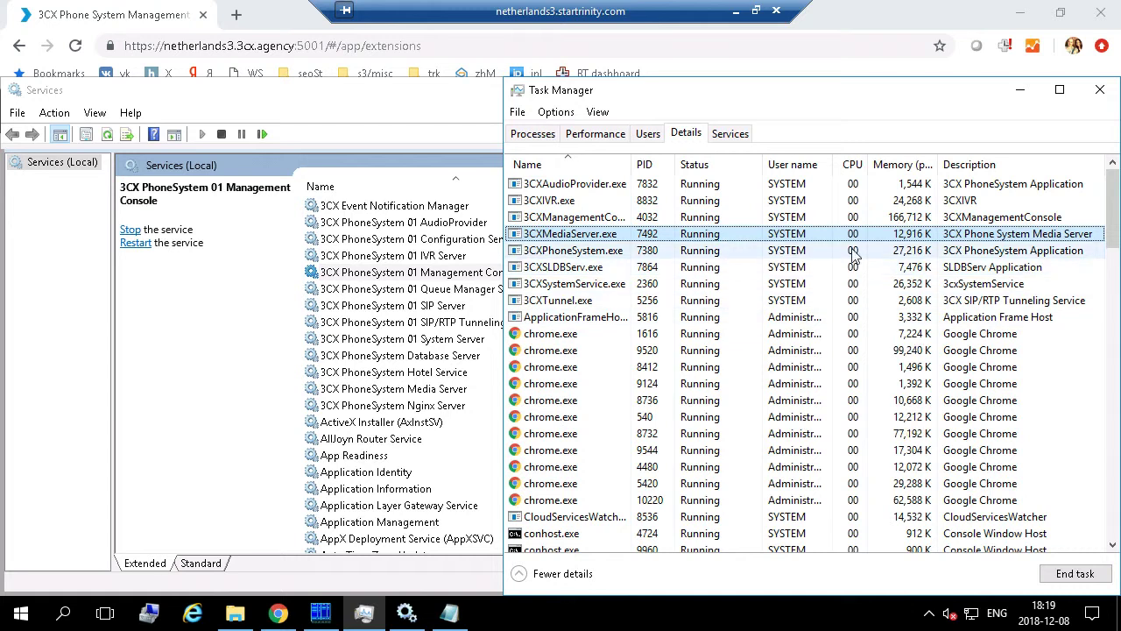
pyautogui.click(648, 216)
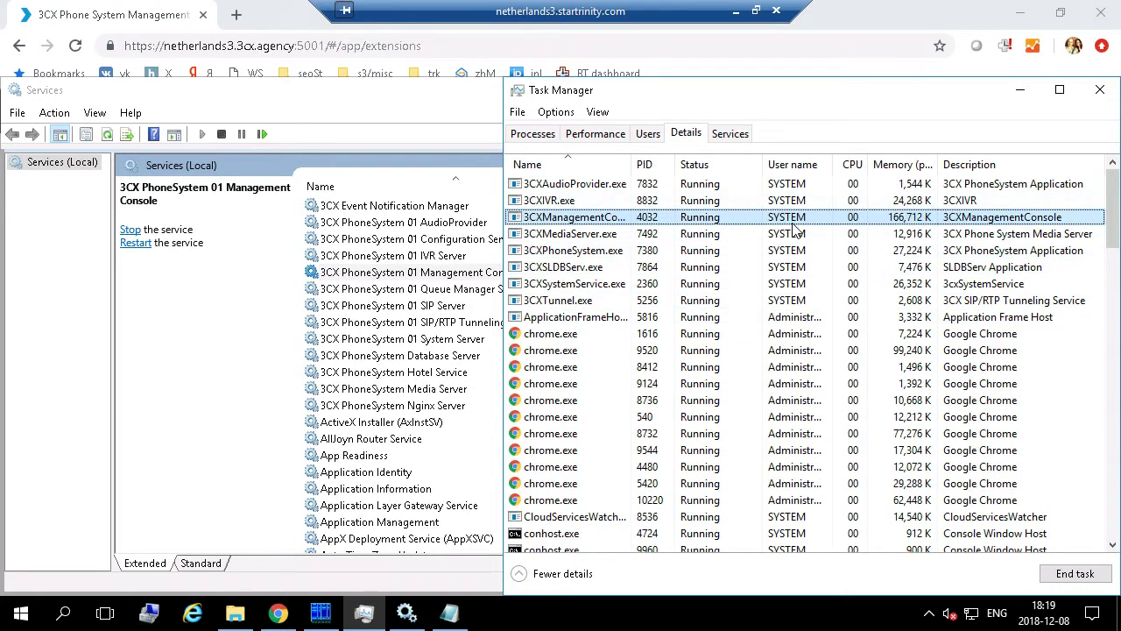